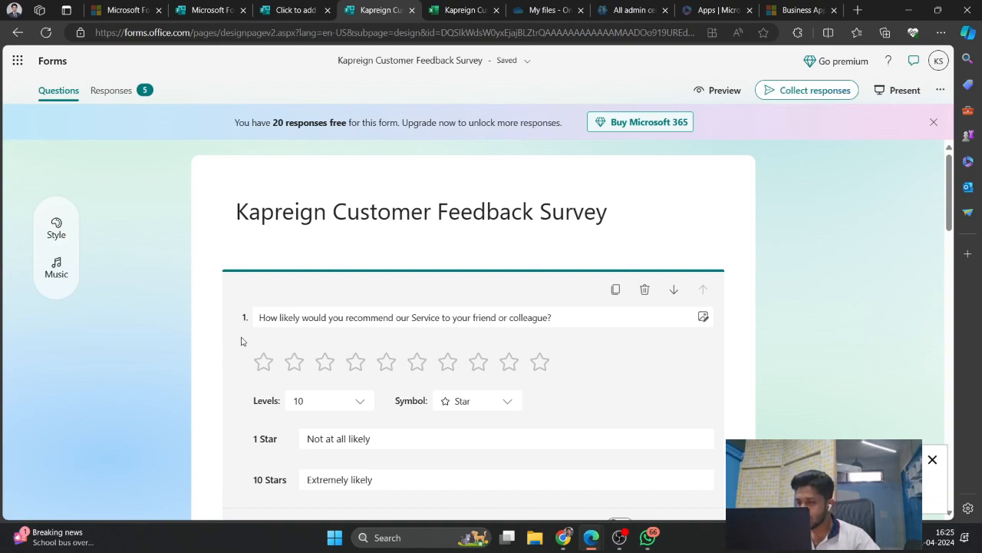
- Review the questions of the Kapreign Customer Feedback Survey form and the responses workbook linked to it
{"action": "scroll", "coordinate": [397, 333], "scroll_direction": "down", "scroll_amount": 2}
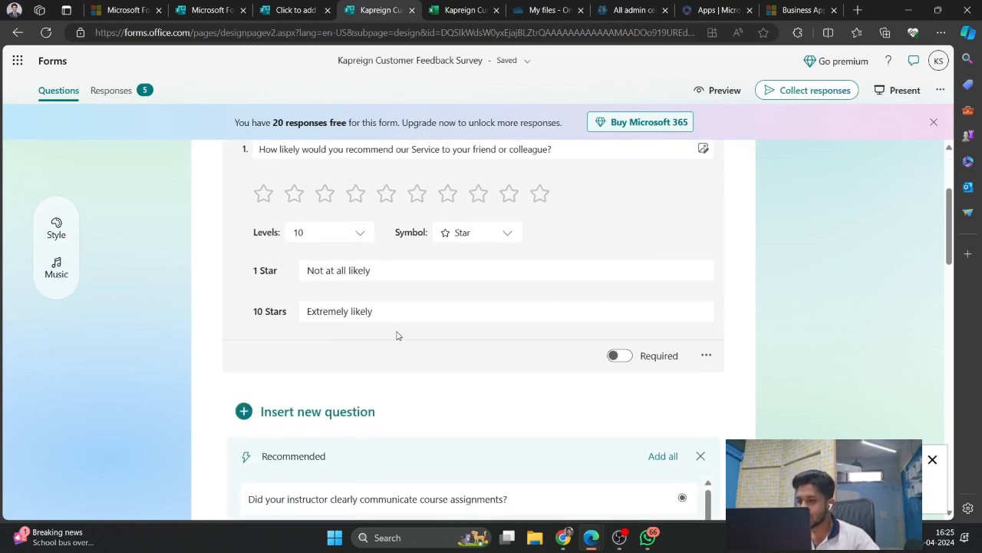
{"action": "scroll", "coordinate": [406, 351], "scroll_direction": "up", "scroll_amount": 2}
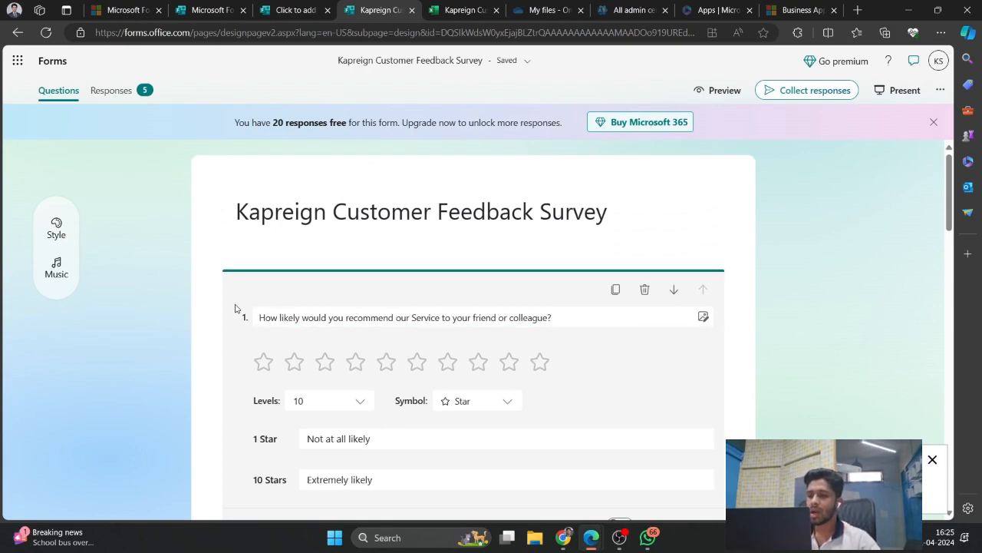
{"action": "scroll", "coordinate": [235, 308], "scroll_direction": "down", "scroll_amount": 1}
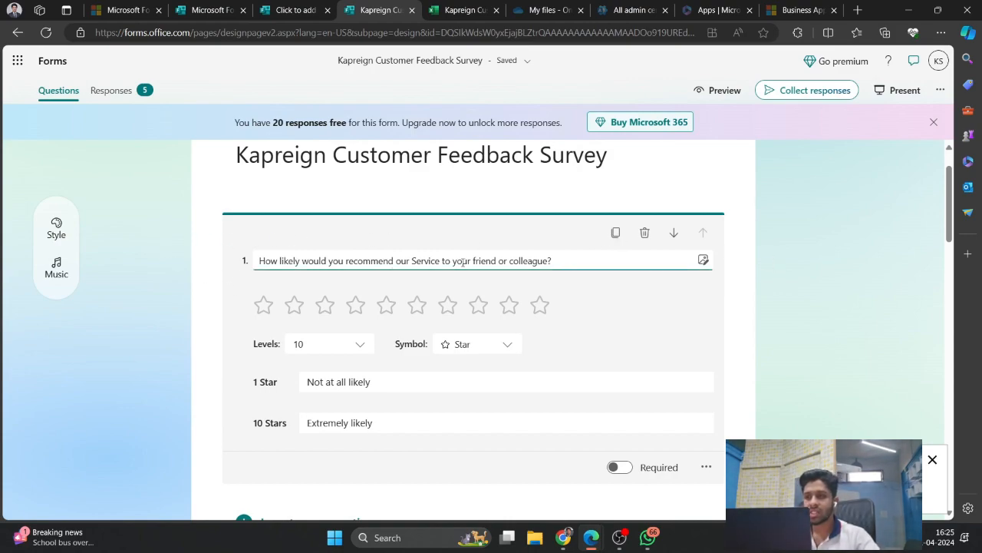
{"action": "scroll", "coordinate": [364, 299], "scroll_direction": "down", "scroll_amount": 5}
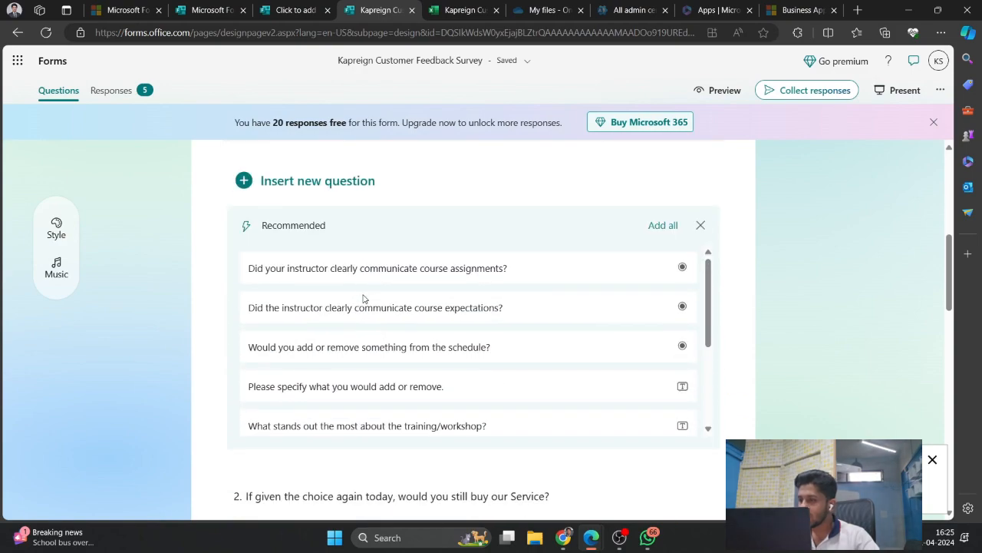
{"action": "scroll", "coordinate": [364, 298], "scroll_direction": "down", "scroll_amount": 8}
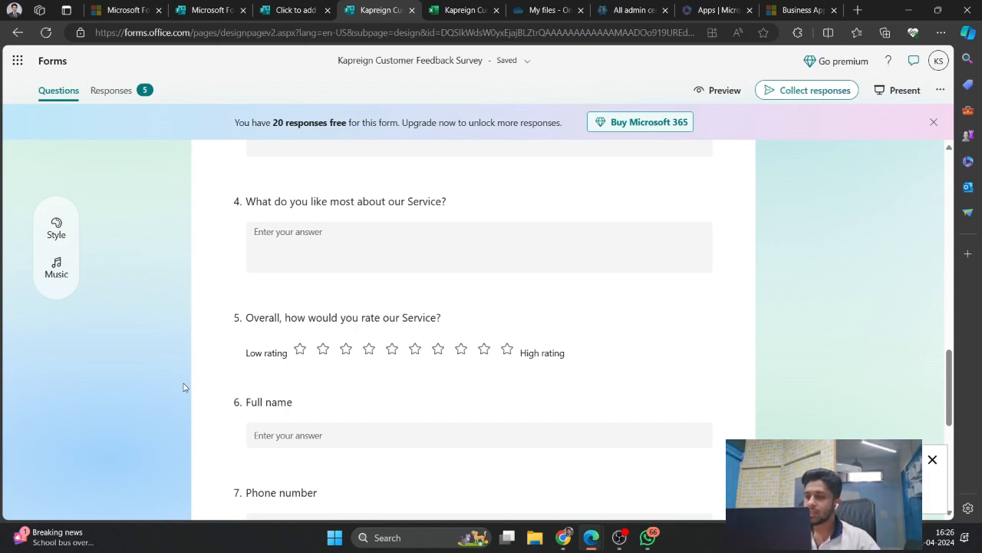
{"action": "scroll", "coordinate": [337, 318], "scroll_direction": "down", "scroll_amount": 2}
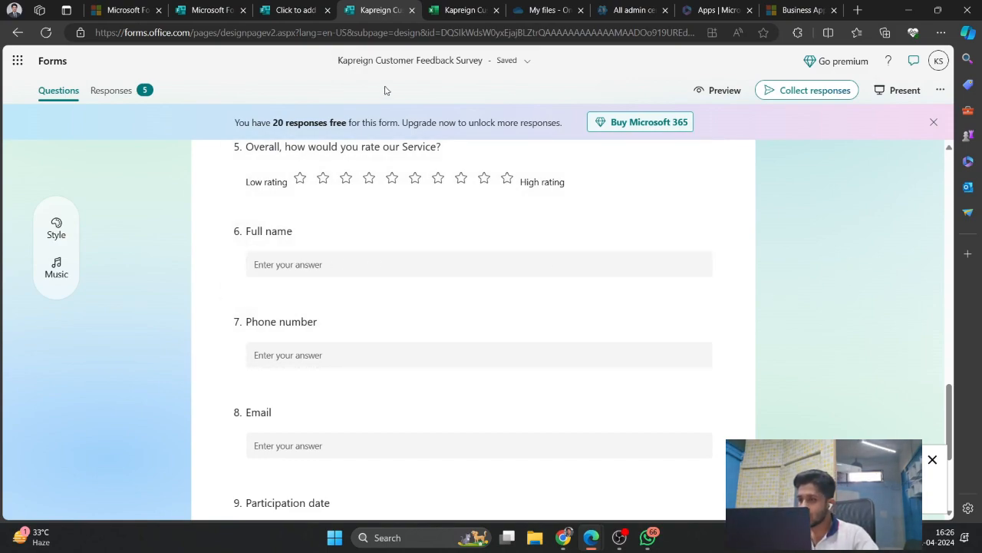
{"action": "left_click", "coordinate": [460, 10]}
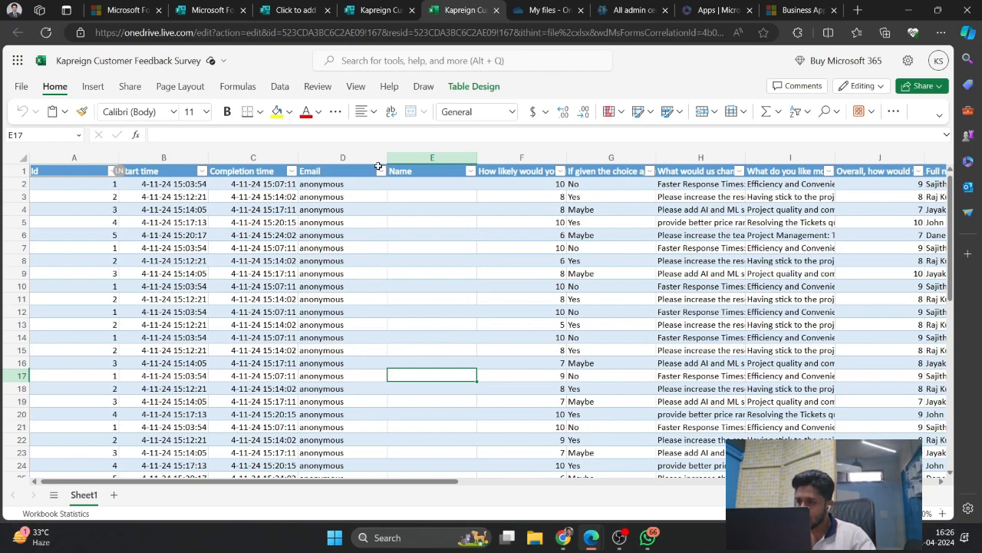
{"action": "left_click", "coordinate": [363, 5]}
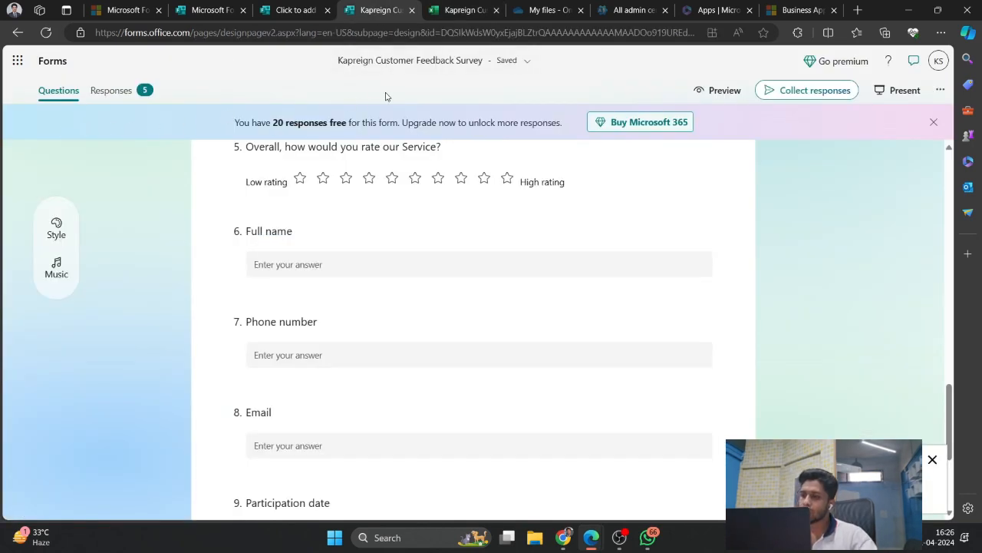
{"action": "left_click", "coordinate": [464, 9]}
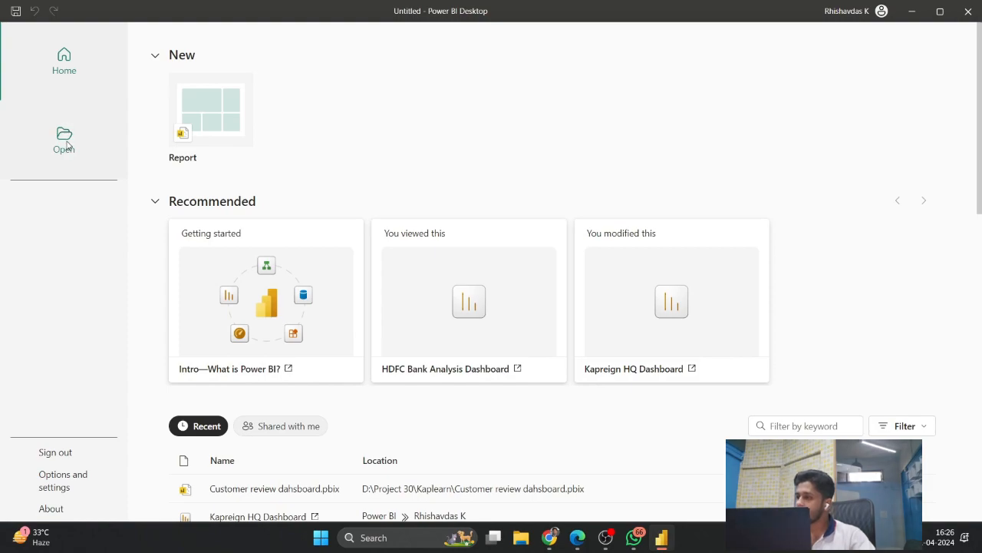
- Create a blank report in Power BI Desktop and start importing data from a web source
{"action": "left_click", "coordinate": [208, 117]}
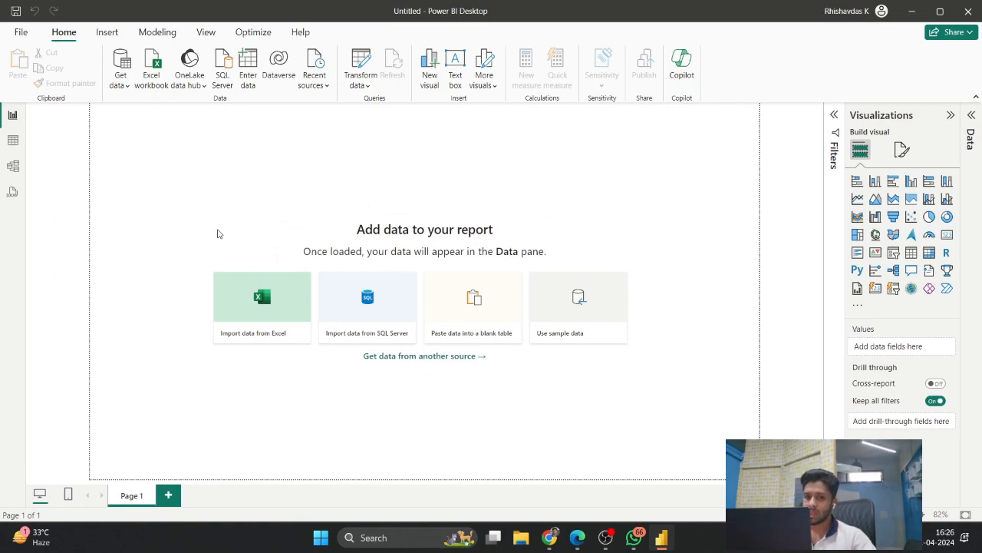
{"action": "left_click", "coordinate": [119, 83]}
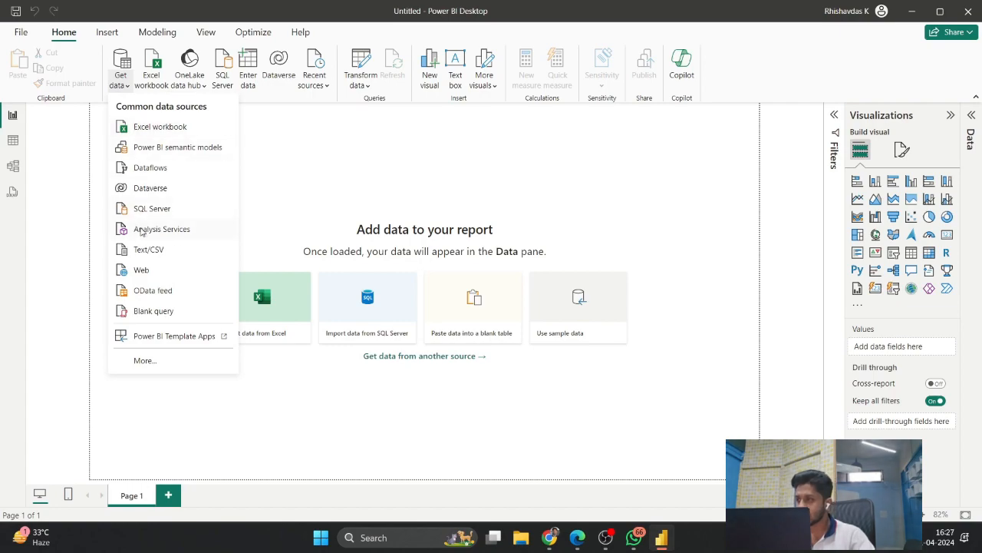
{"action": "left_click", "coordinate": [281, 272]}
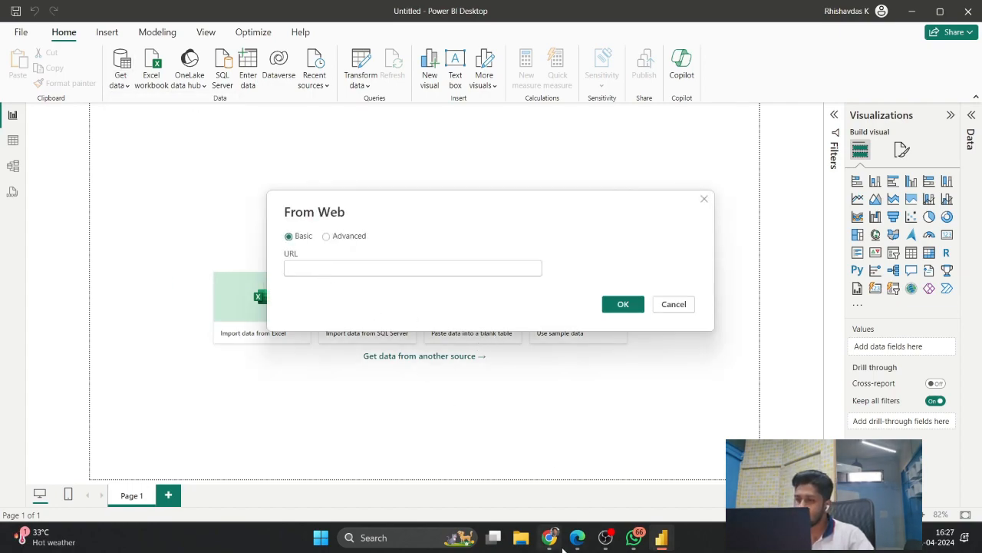
- Connect the web source to the Kapreign Customer Feedback Survey workbook using its OneDrive URL copied from the browser
{"action": "mouse_move", "coordinate": [577, 537]}
{"action": "left_click", "coordinate": [473, 479]}
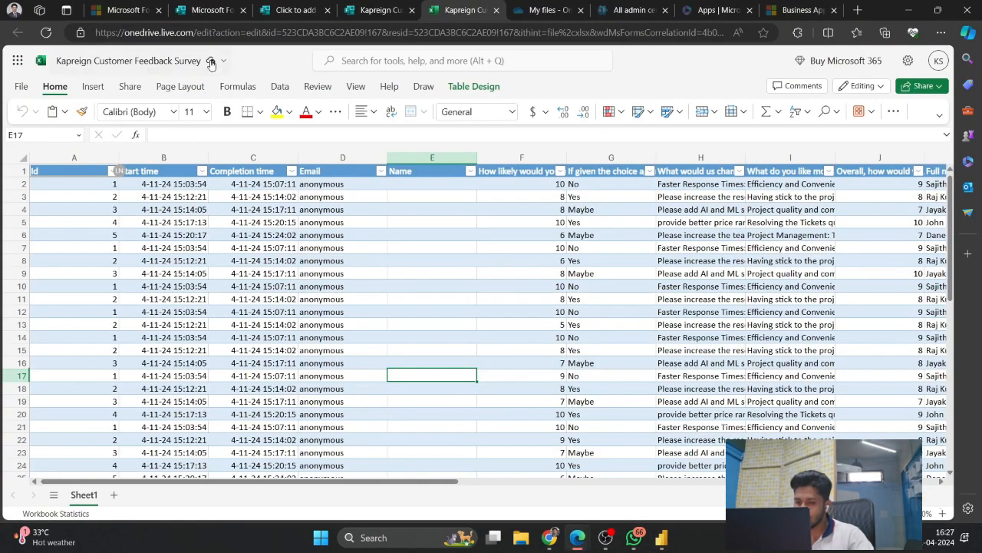
{"action": "left_click", "coordinate": [244, 35]}
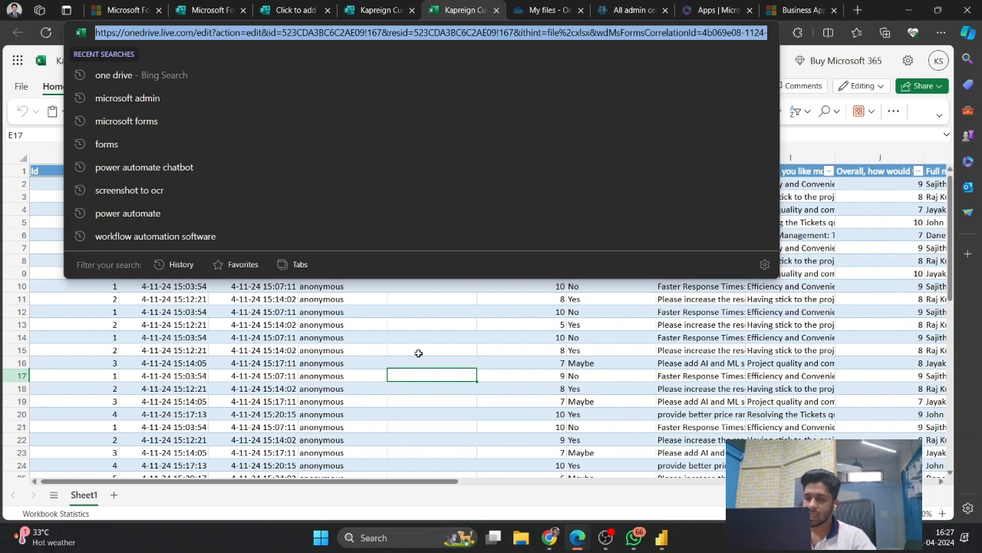
{"action": "left_click", "coordinate": [661, 537]}
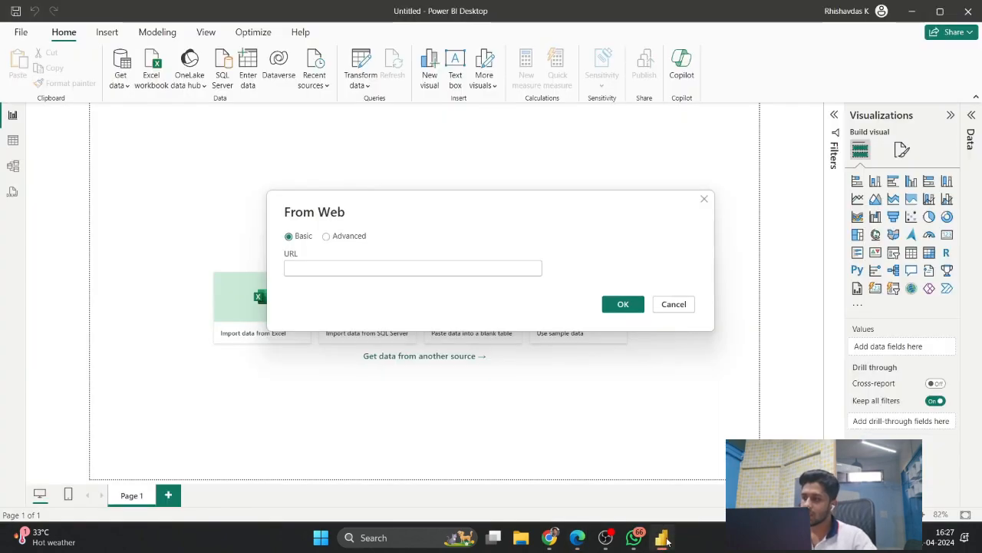
{"action": "left_click", "coordinate": [381, 271]}
{"action": "key", "text": "ctrl+v"}
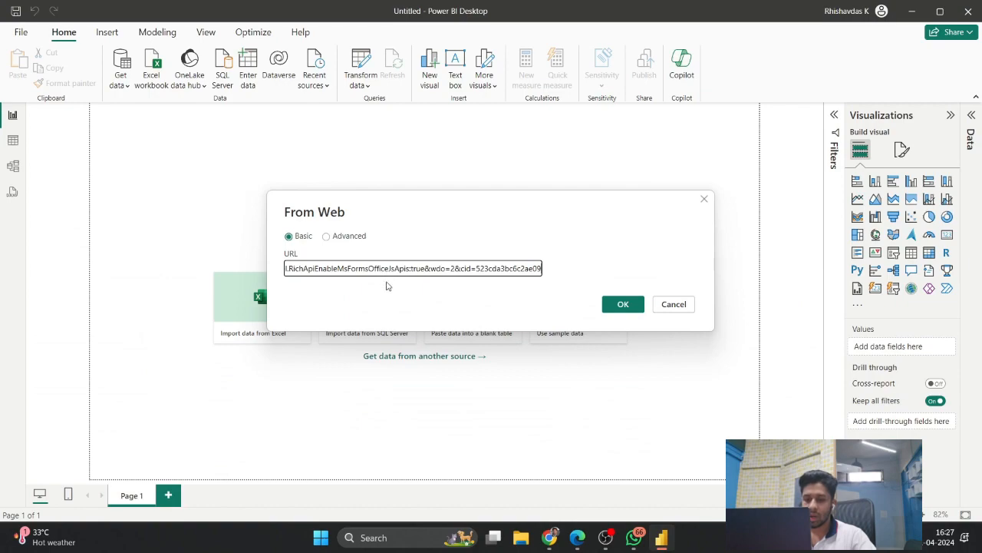
{"action": "left_click", "coordinate": [628, 310]}
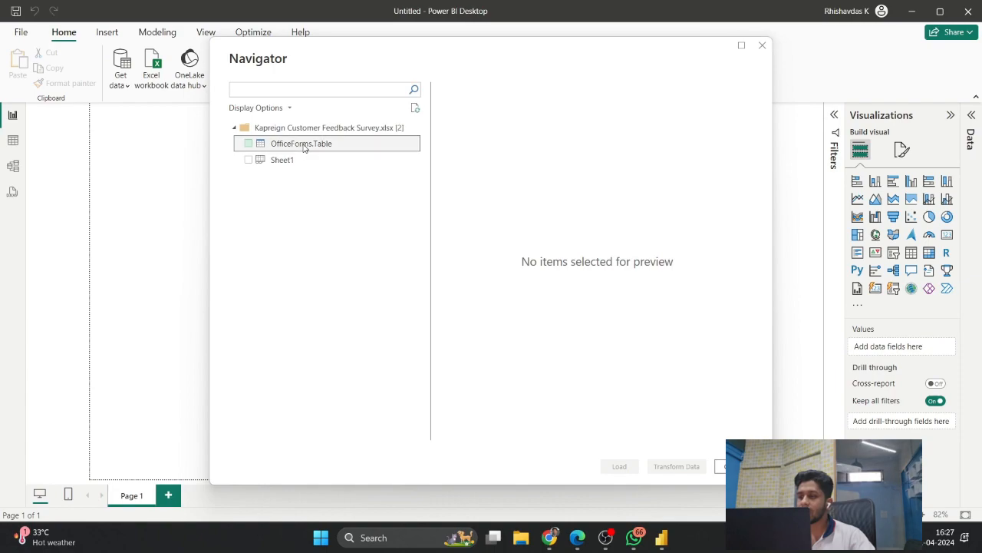
- Open OfficeForms.Table from the survey workbook in the Power Query Editor and check its columns
{"action": "left_click", "coordinate": [303, 145]}
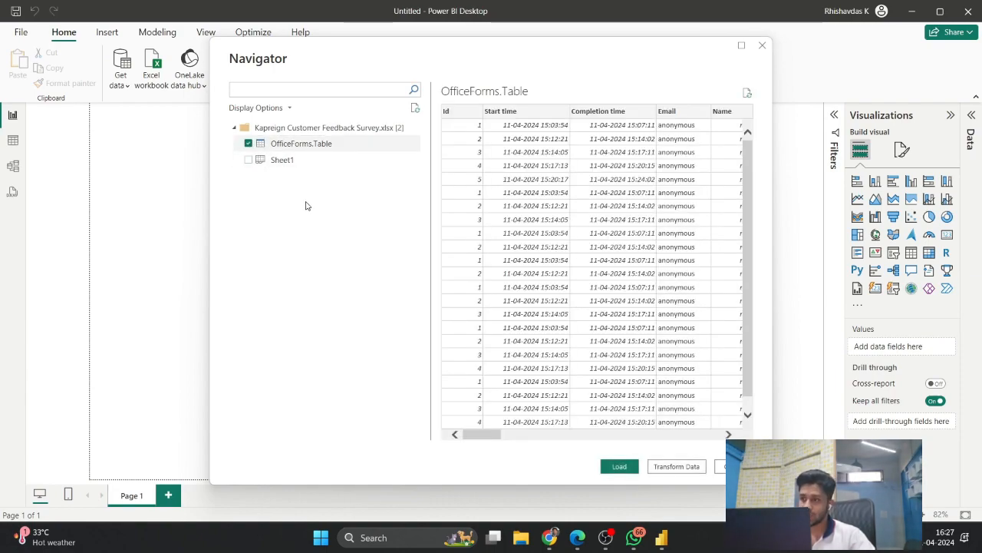
{"action": "left_click", "coordinate": [676, 467]}
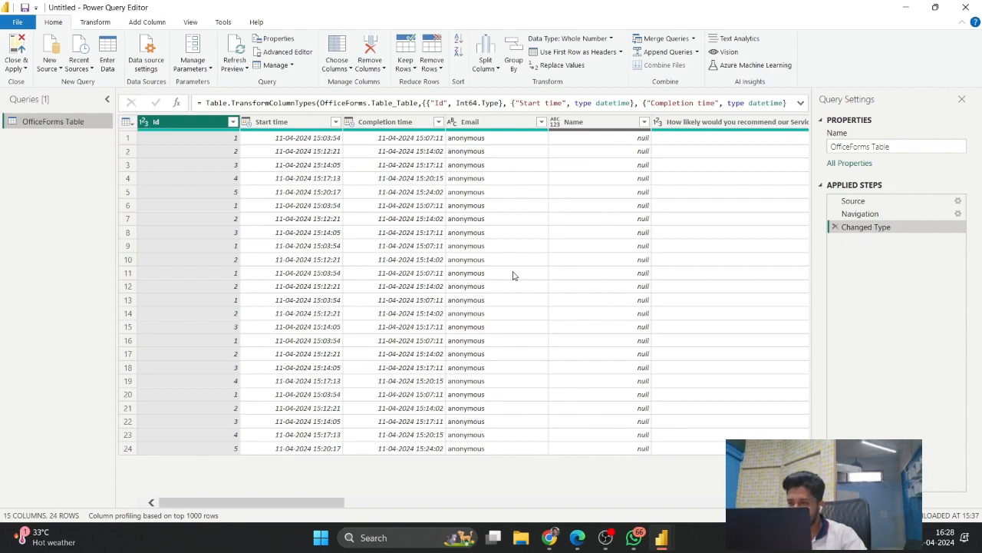
{"action": "scroll", "coordinate": [513, 275], "scroll_direction": "right", "scroll_amount": 10}
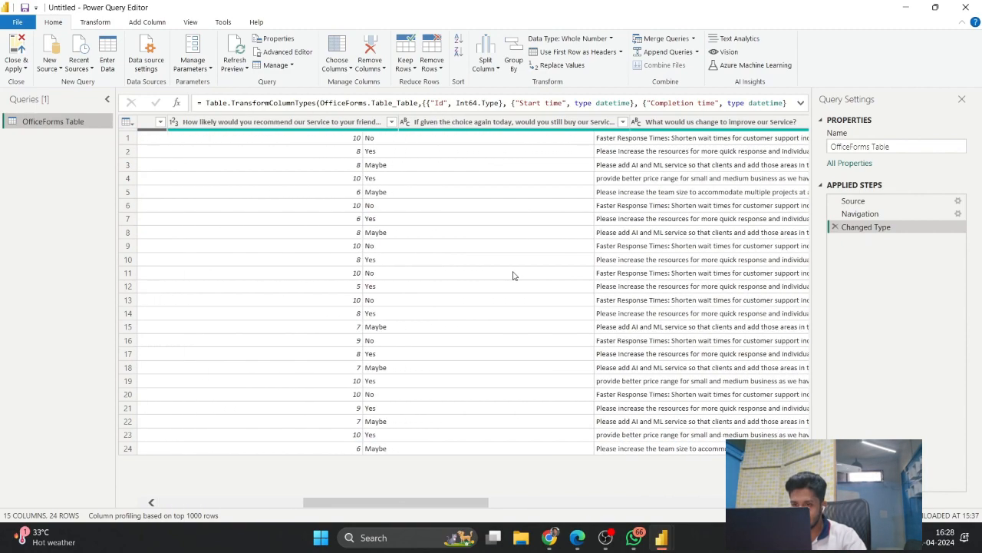
{"action": "scroll", "coordinate": [513, 275], "scroll_direction": "right", "scroll_amount": 10}
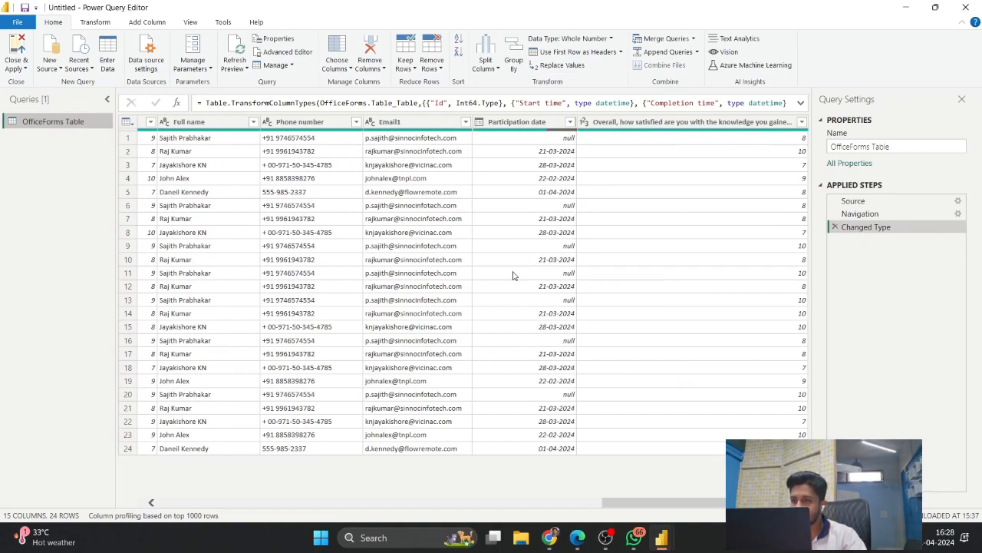
{"action": "scroll", "coordinate": [513, 267], "scroll_direction": "left", "scroll_amount": 1}
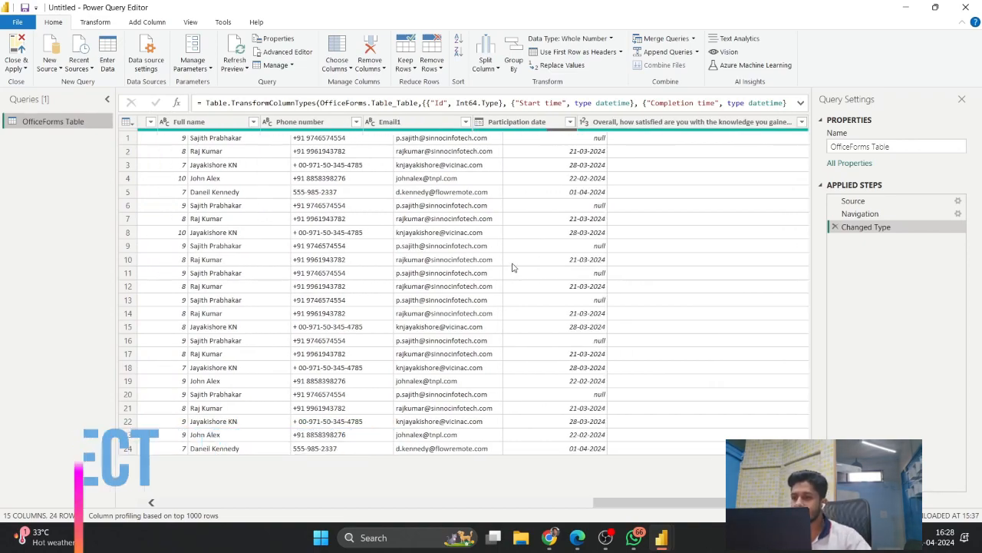
{"action": "scroll", "coordinate": [514, 267], "scroll_direction": "left", "scroll_amount": 15}
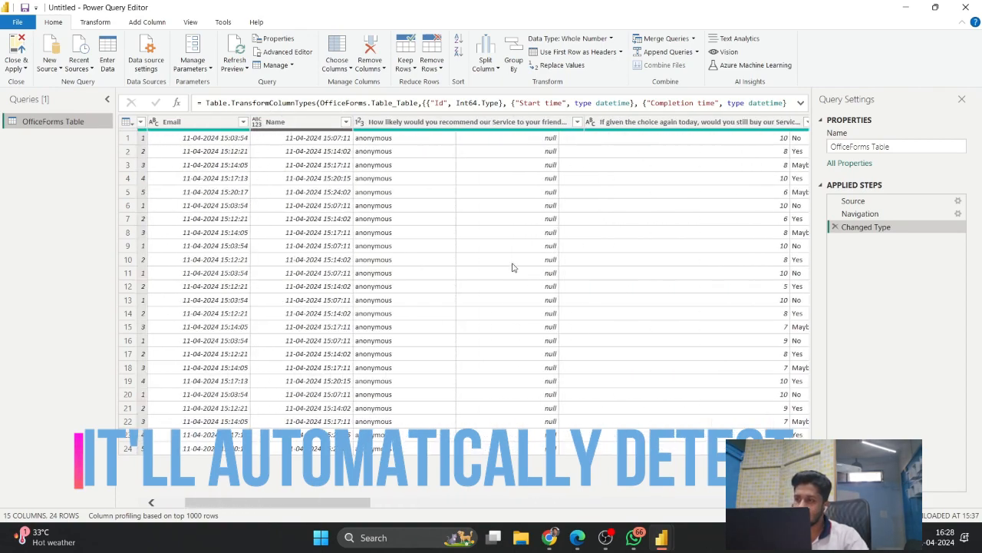
{"action": "scroll", "coordinate": [513, 267], "scroll_direction": "left", "scroll_amount": 5}
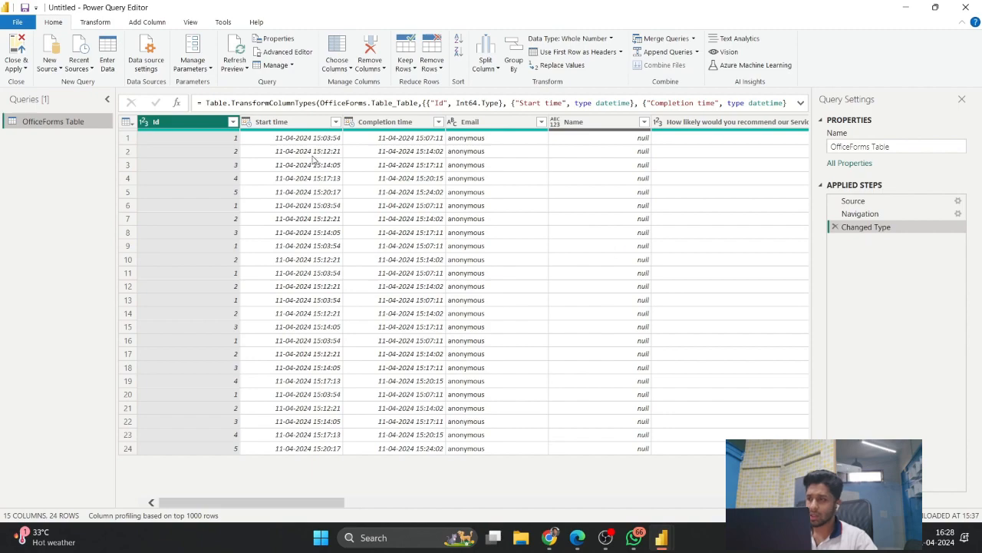
- Close the Power Query Editor and apply the OfficeForms Table query to the report
{"action": "right_click", "coordinate": [517, 125]}
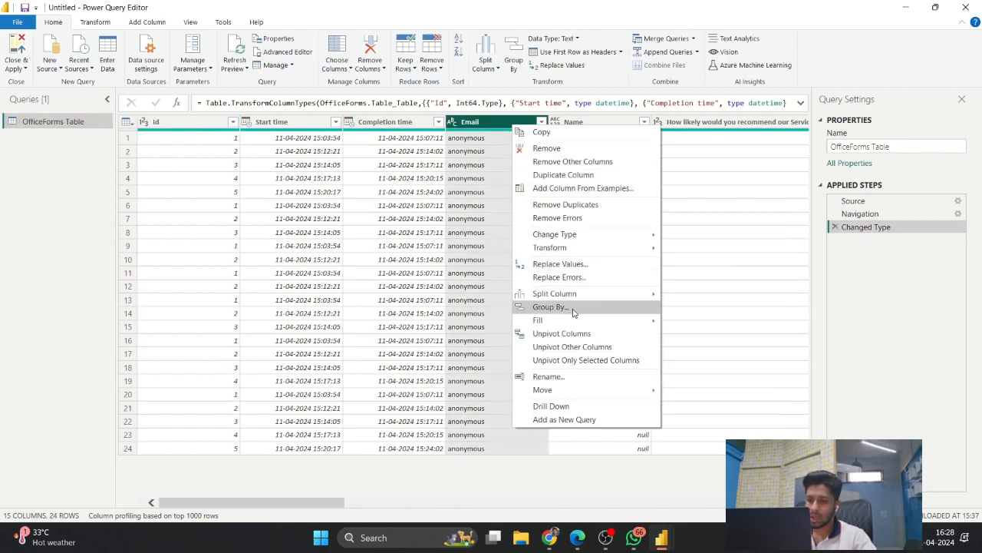
{"action": "left_click", "coordinate": [861, 22]}
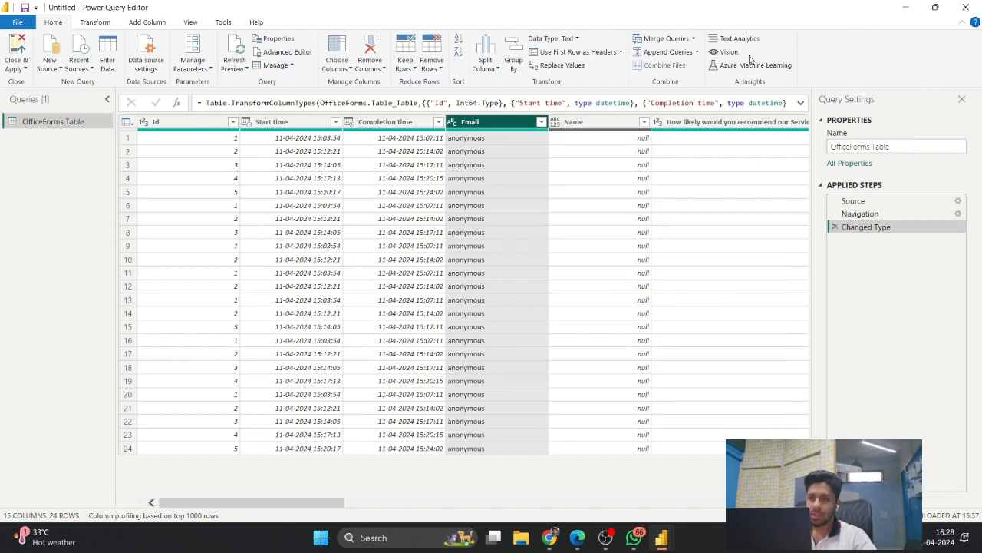
{"action": "left_click", "coordinate": [21, 48]}
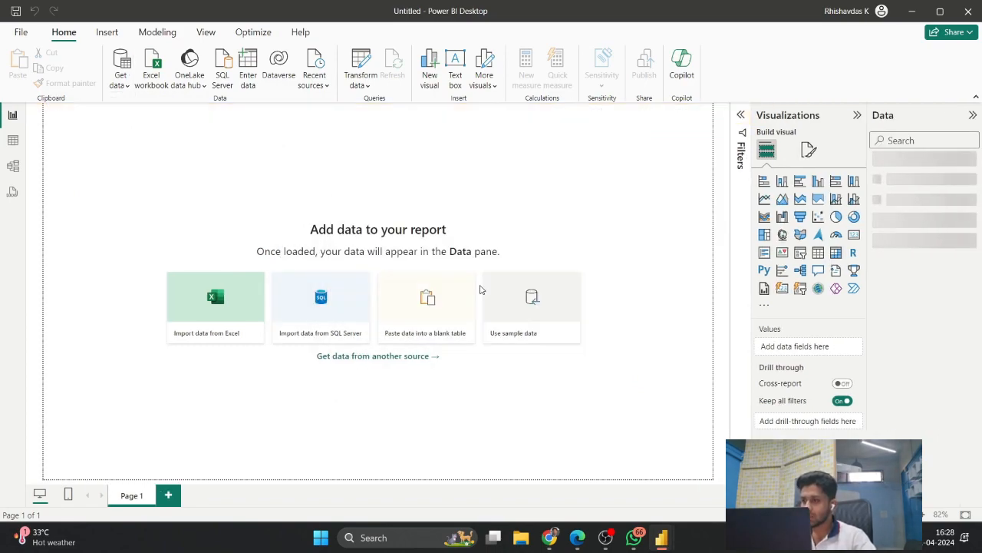
- Examine the loaded survey responses of OfficeForms Table in the table view
{"action": "left_click", "coordinate": [13, 141]}
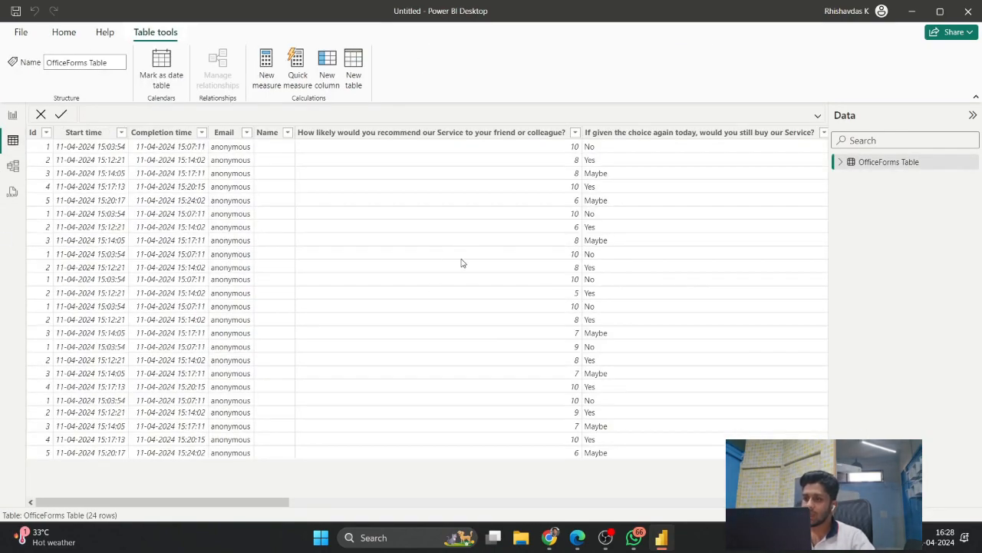
{"action": "scroll", "coordinate": [461, 263], "scroll_direction": "right", "scroll_amount": 10}
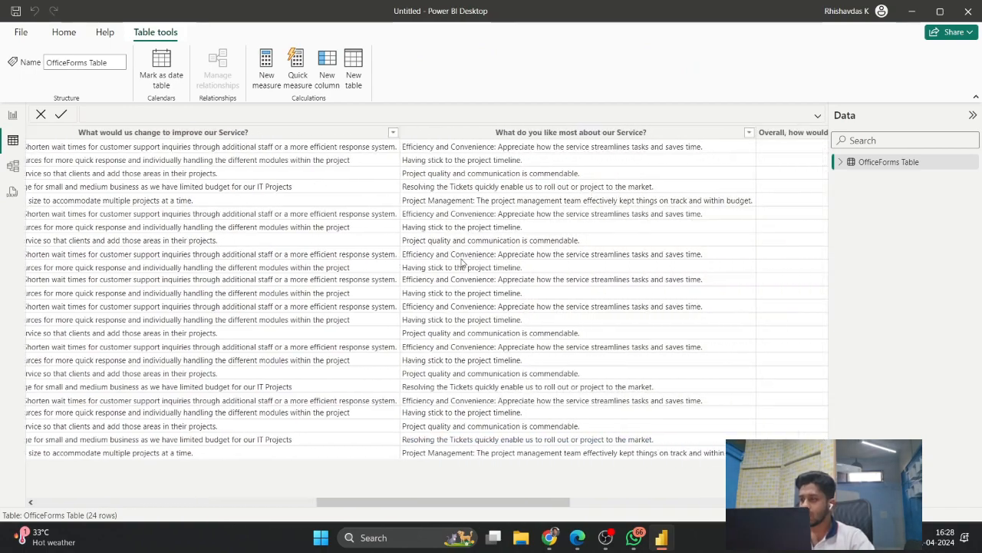
{"action": "scroll", "coordinate": [461, 263], "scroll_direction": "left", "scroll_amount": 10}
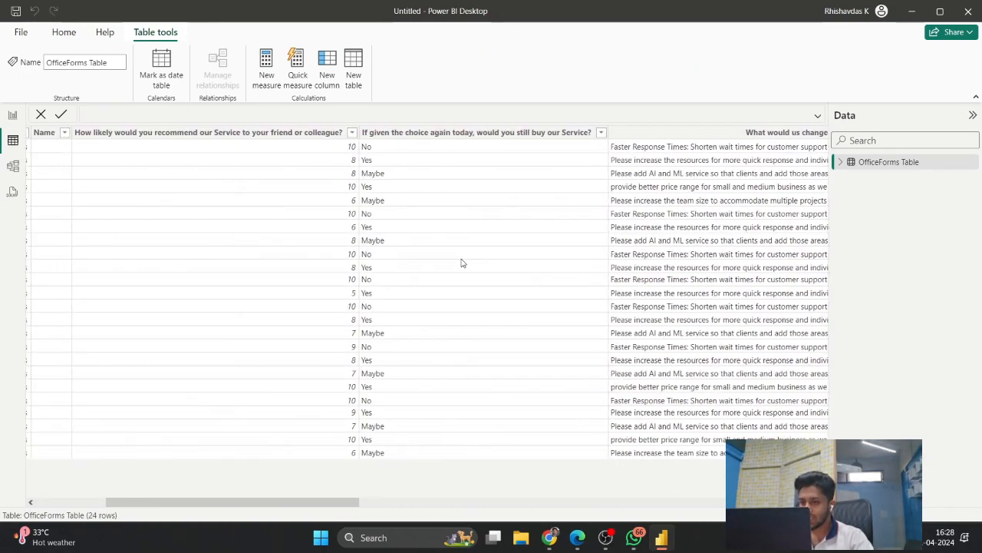
{"action": "scroll", "coordinate": [461, 264], "scroll_direction": "left", "scroll_amount": 2}
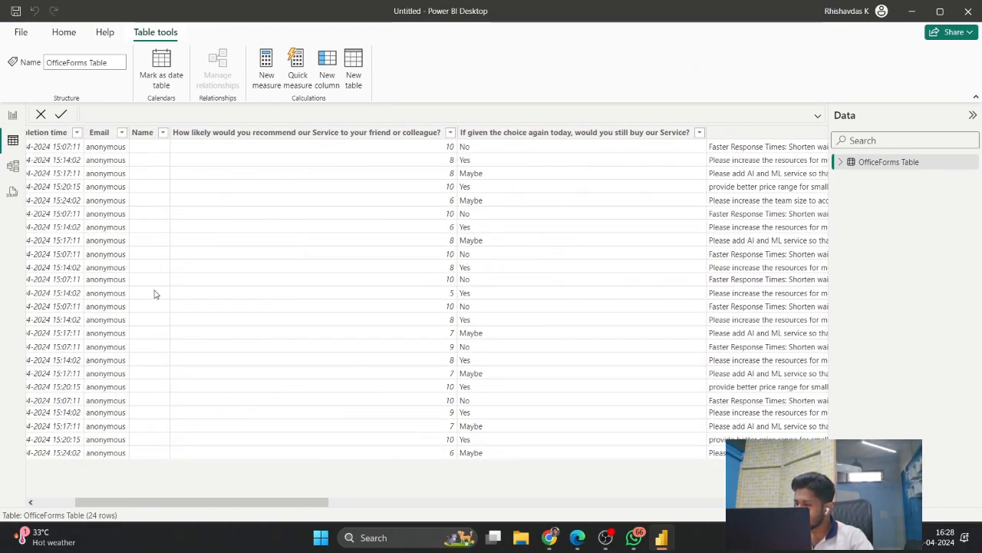
- Insert a gauge visual near the report page's upper-left corner with "Overall, how would you rate our Service?" as its value
{"action": "left_click", "coordinate": [11, 116]}
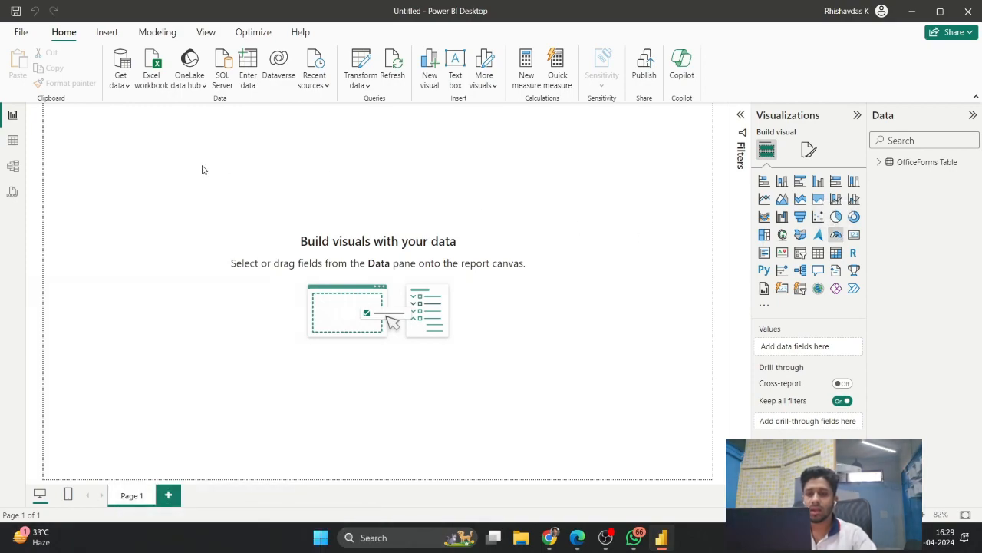
{"action": "left_click", "coordinate": [836, 234]}
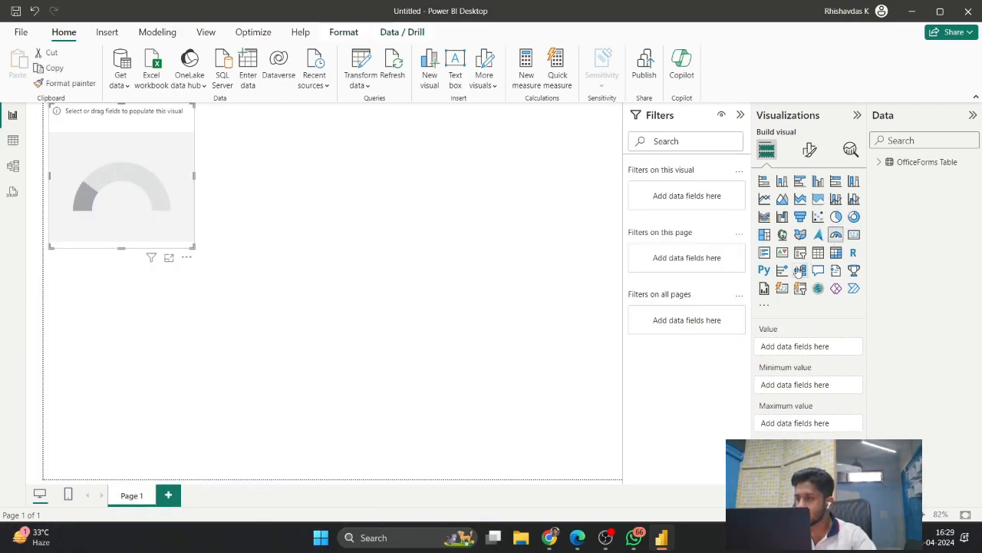
{"action": "left_click_drag", "start_coordinate": [123, 165], "coordinate": [145, 196]}
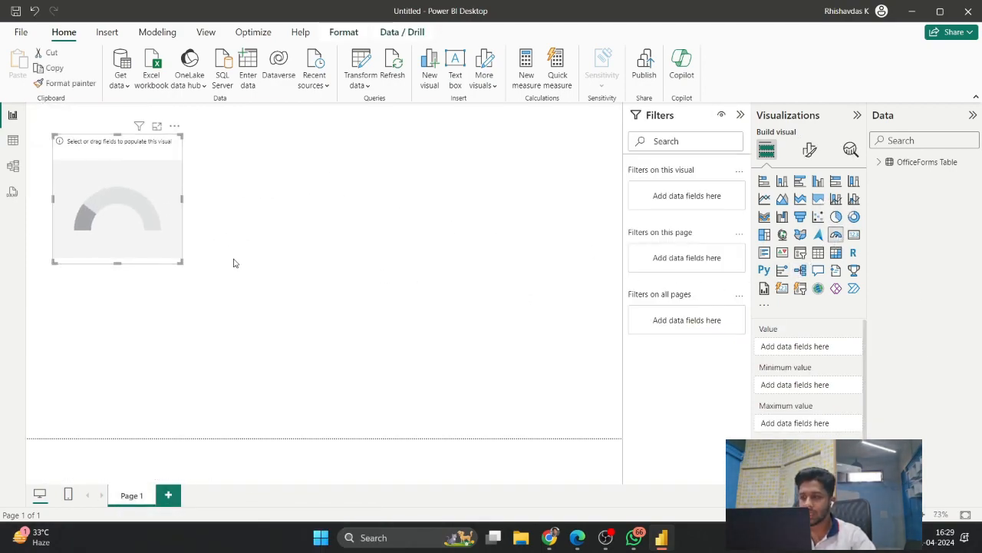
{"action": "left_click", "coordinate": [879, 161]}
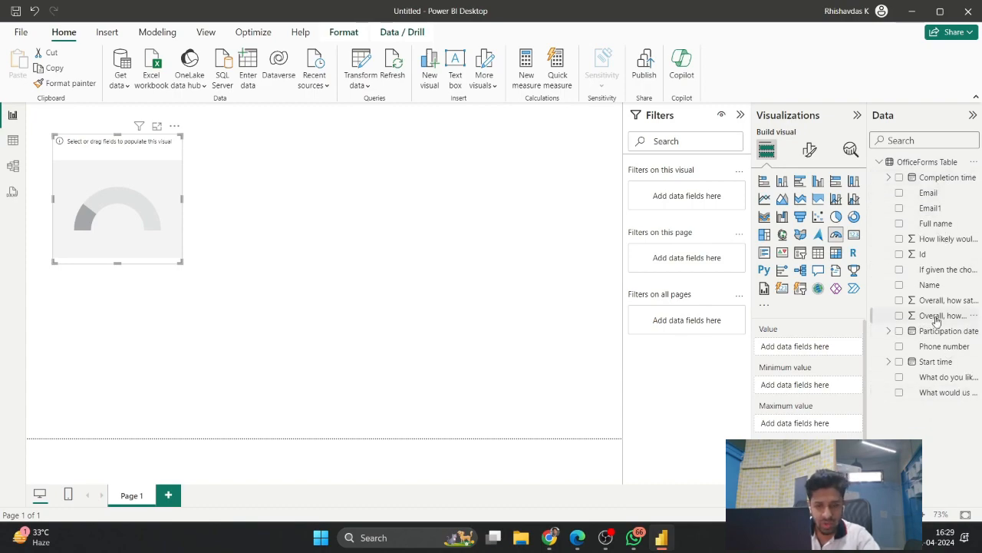
{"action": "left_click_drag", "start_coordinate": [949, 319], "coordinate": [824, 355]}
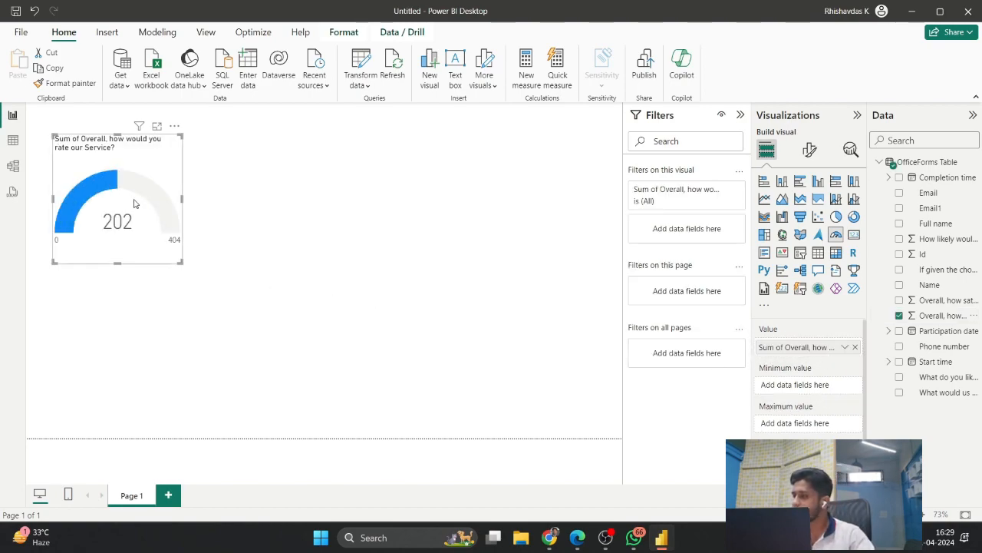
{"action": "mouse_move", "coordinate": [136, 201]}
{"action": "left_mouse_down"}
{"action": "mouse_move", "coordinate": [166, 199]}
{"action": "mouse_move", "coordinate": [138, 192]}
{"action": "left_mouse_up"}
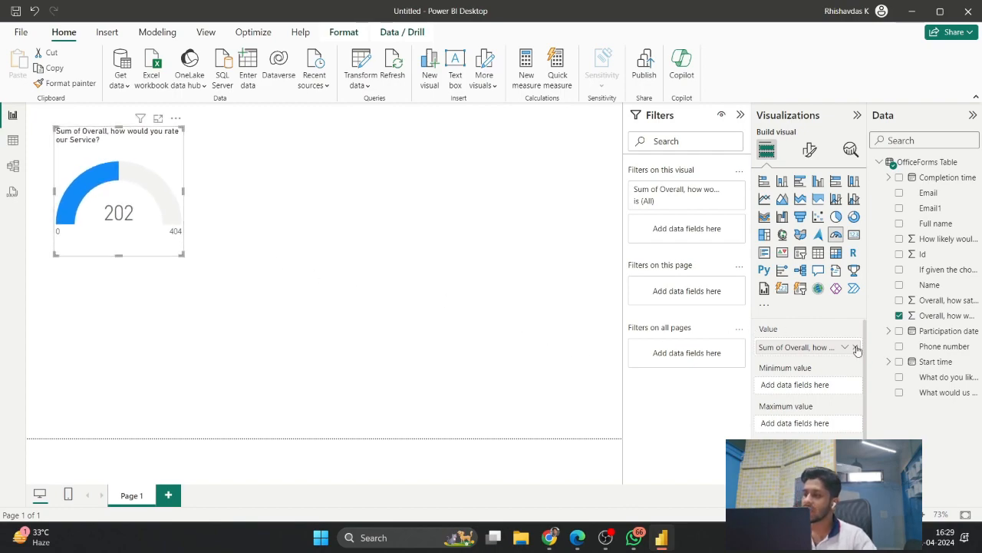
- Check the survey columns in the data table, aggregate the gauge's service rating by Maximum and make it the gauge's maximum value
{"action": "left_click", "coordinate": [12, 140]}
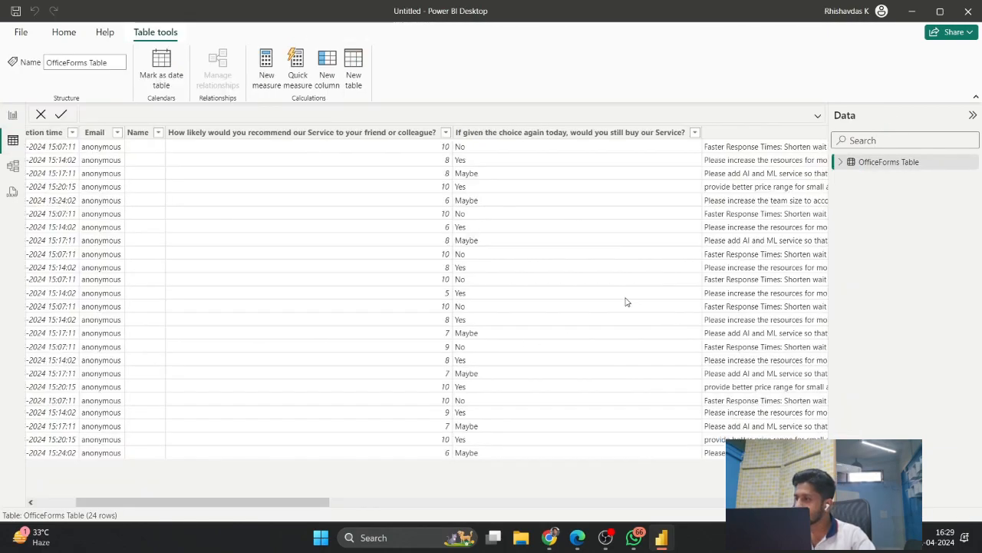
{"action": "scroll", "coordinate": [625, 302], "scroll_direction": "right", "scroll_amount": 10}
{"action": "scroll", "coordinate": [626, 301], "scroll_direction": "right", "scroll_amount": 5}
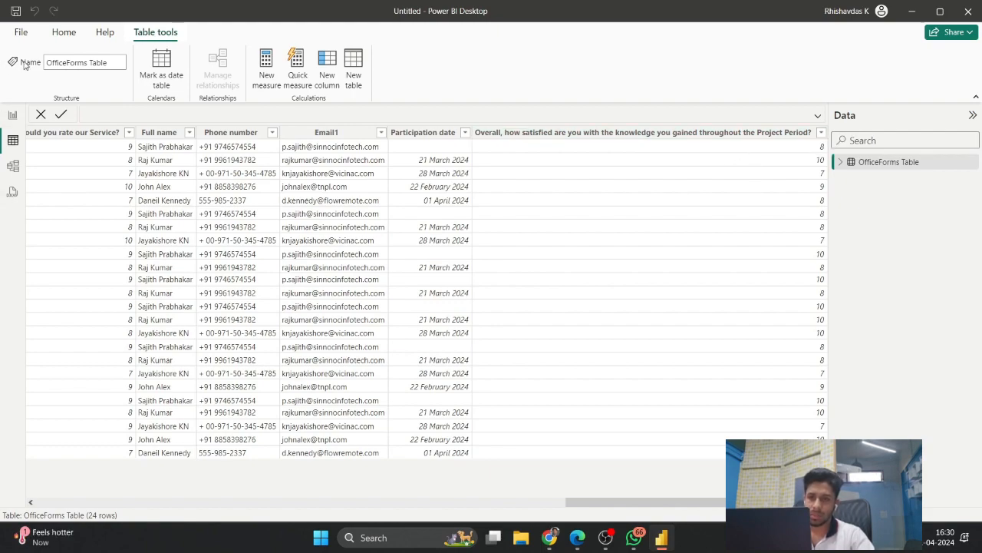
{"action": "left_click", "coordinate": [12, 114]}
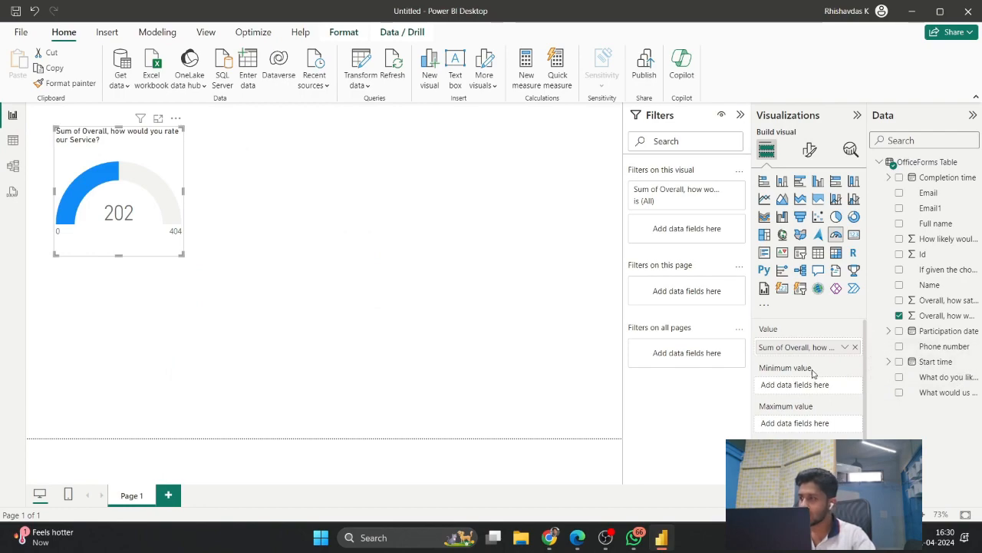
{"action": "left_click", "coordinate": [843, 348]}
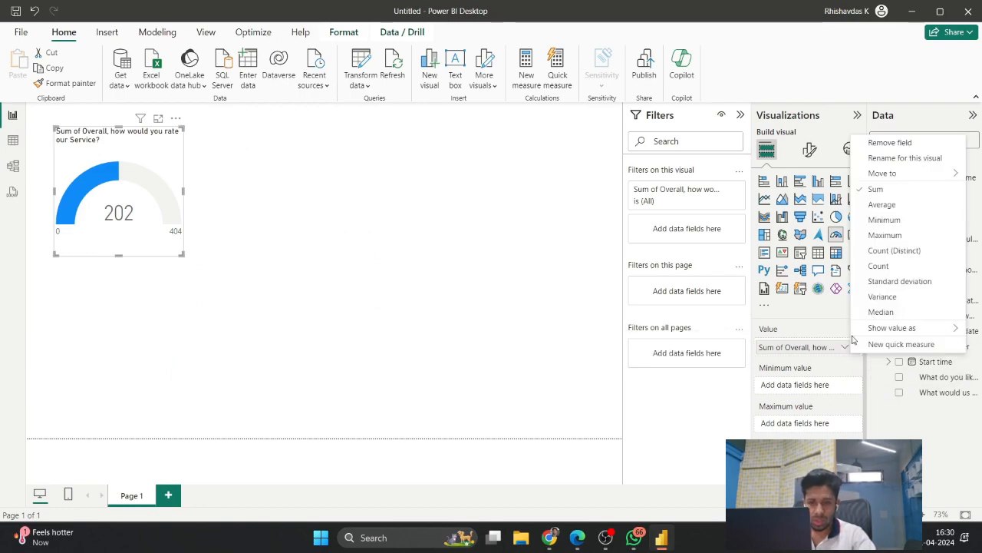
{"action": "left_click", "coordinate": [887, 235]}
{"action": "left_click_drag", "start_coordinate": [802, 349], "coordinate": [806, 423]}
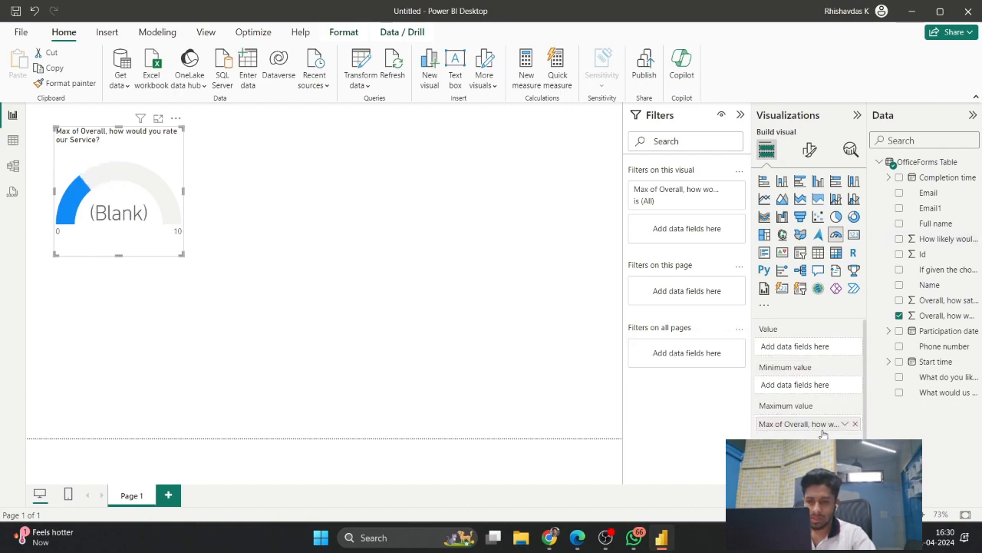
- Add "Overall, how would you rate our Service?" as the gauge's value again, aggregated as Average
{"action": "left_click_drag", "start_coordinate": [943, 315], "coordinate": [833, 352]}
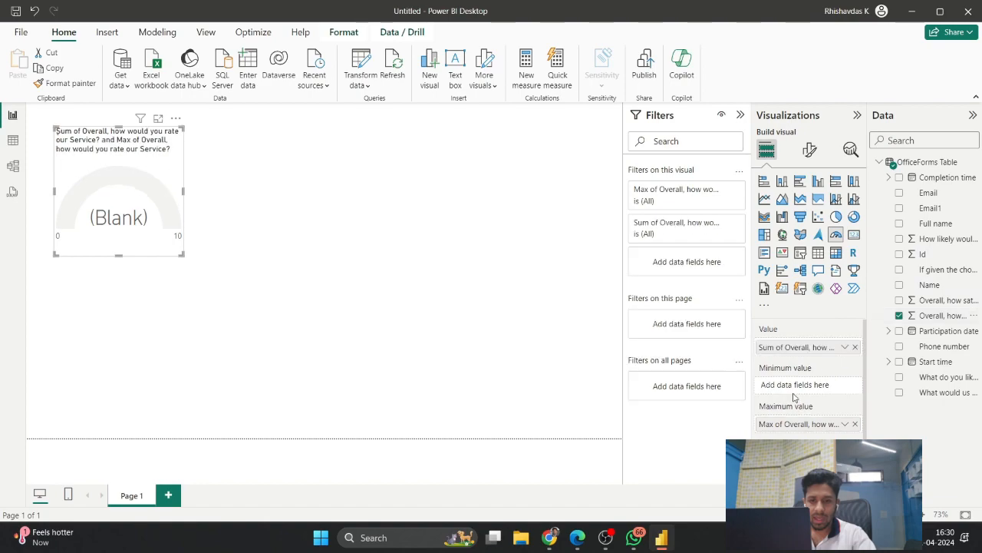
{"action": "left_click", "coordinate": [844, 347]}
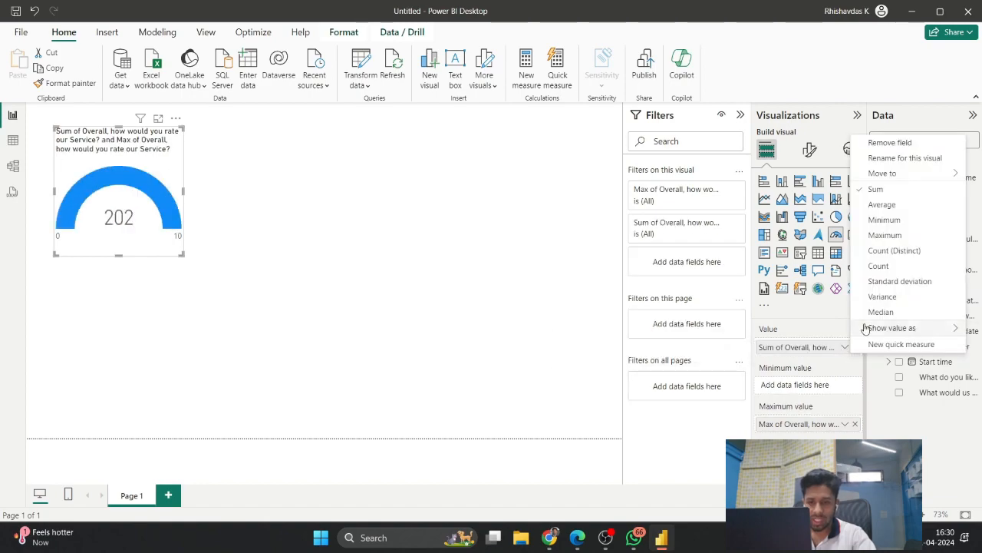
{"action": "left_click", "coordinate": [876, 205]}
{"action": "left_click", "coordinate": [264, 301]}
- Reposition the gauge near the page's upper-left corner, leaving a small margin on its left, and deselect it
{"action": "left_click_drag", "start_coordinate": [127, 188], "coordinate": [183, 184]}
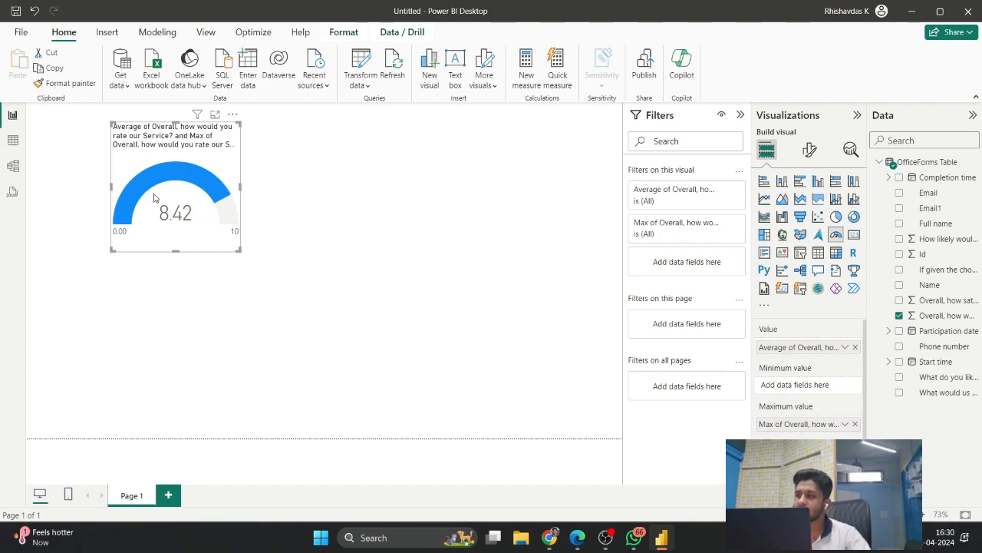
{"action": "mouse_move", "coordinate": [176, 216]}
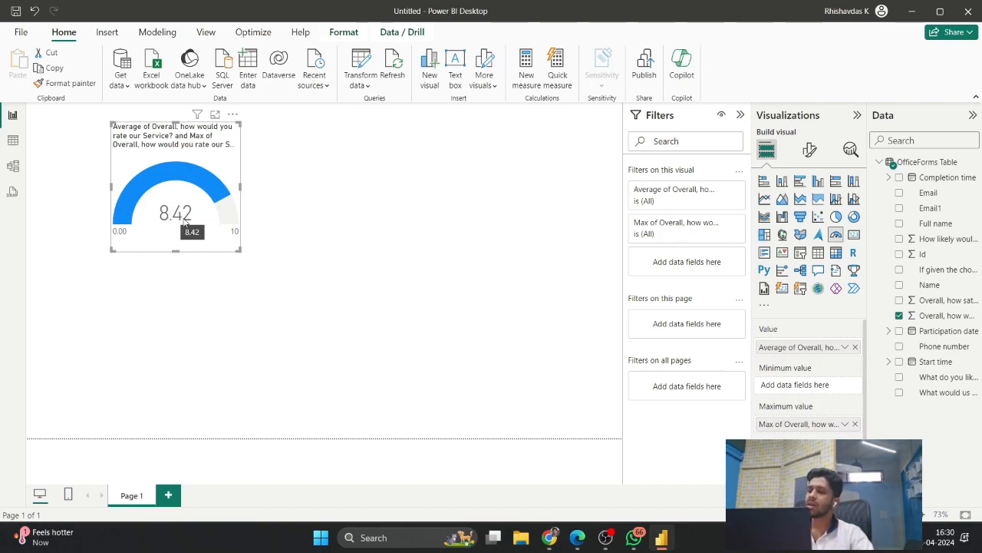
{"action": "left_click_drag", "start_coordinate": [194, 217], "coordinate": [155, 218]}
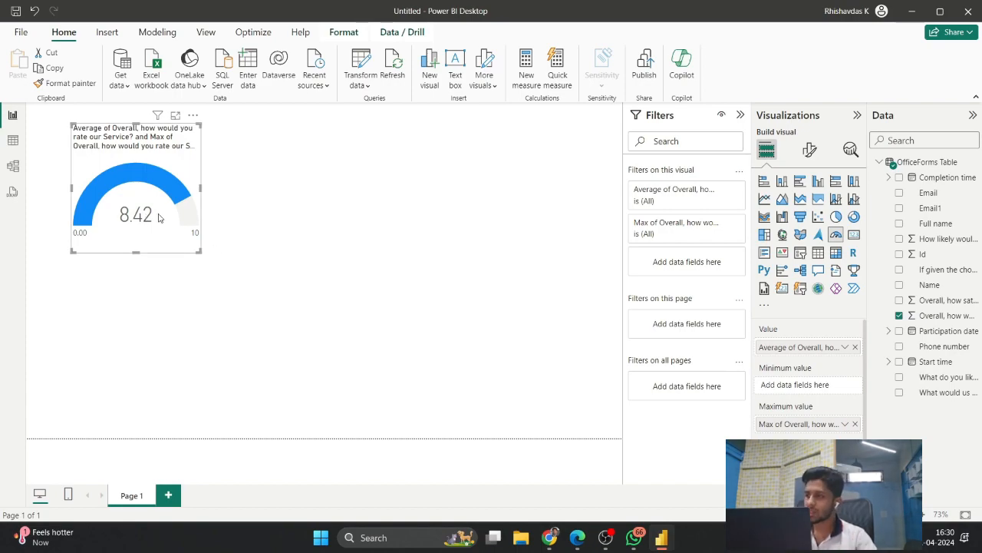
{"action": "left_click", "coordinate": [208, 220]}
{"action": "left_click", "coordinate": [152, 215]}
{"action": "left_click", "coordinate": [287, 208]}
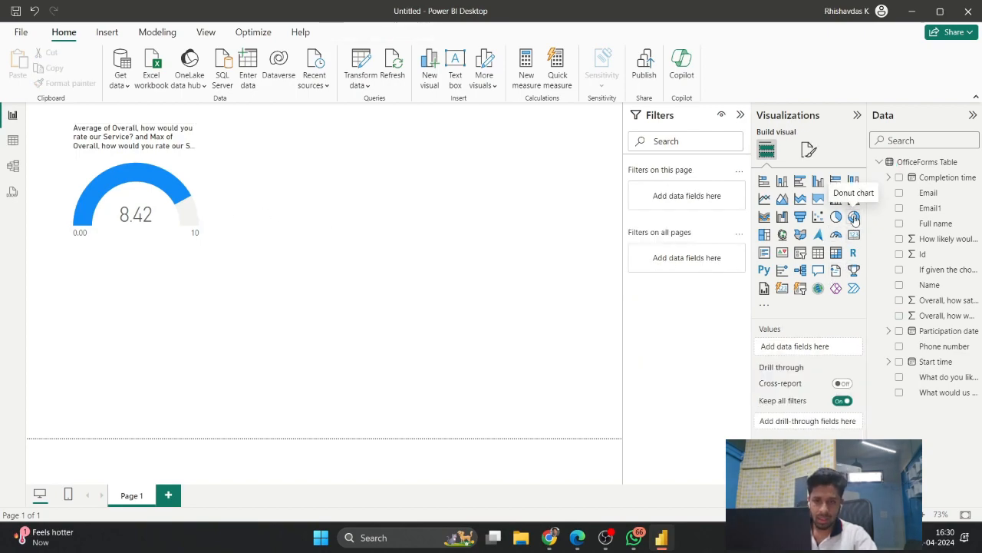
- Insert a donut chart with the "How likely would you recommend our Service" field as legend and values, placed right of the gauge
{"action": "left_click", "coordinate": [854, 218]}
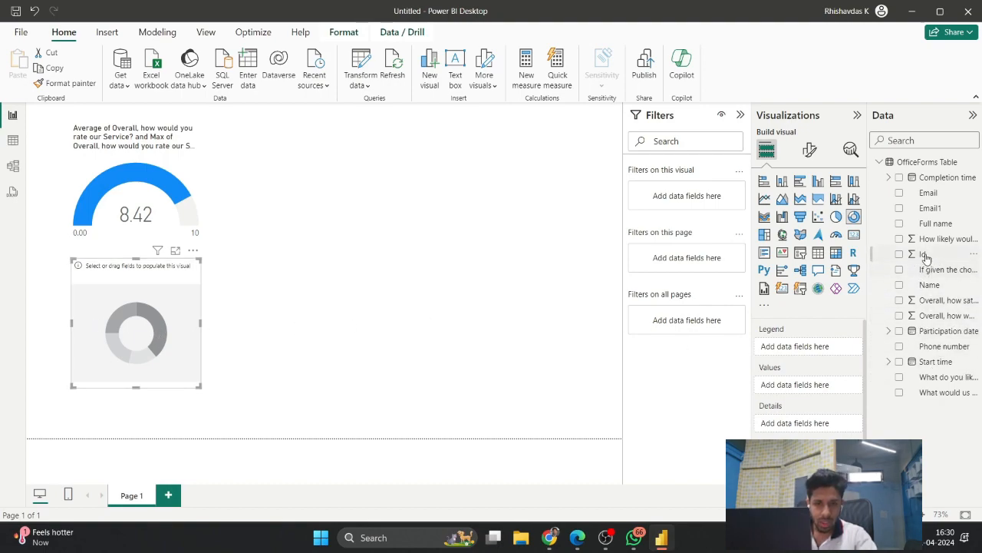
{"action": "left_click_drag", "start_coordinate": [945, 241], "coordinate": [825, 346]}
{"action": "left_click_drag", "start_coordinate": [942, 238], "coordinate": [808, 411]}
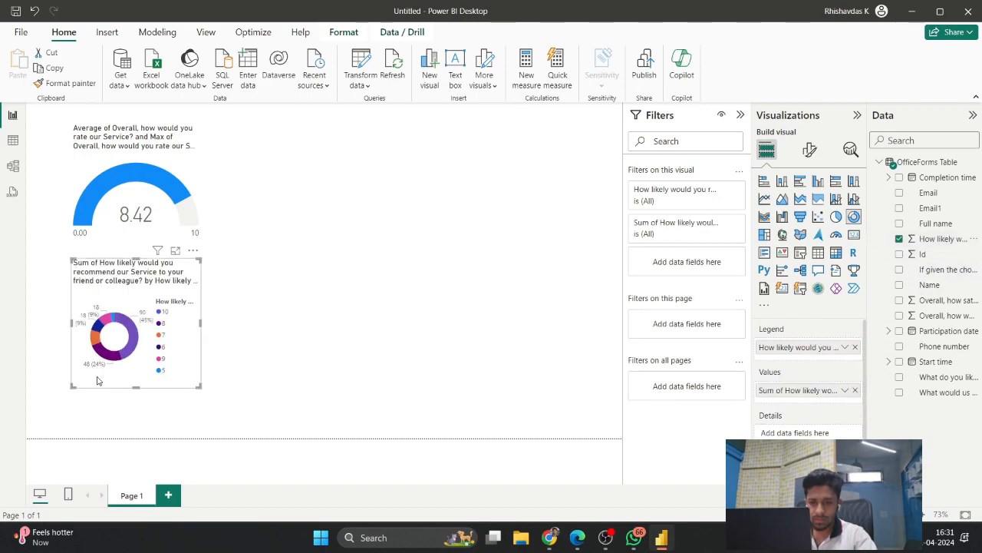
{"action": "left_click_drag", "start_coordinate": [138, 348], "coordinate": [309, 212]}
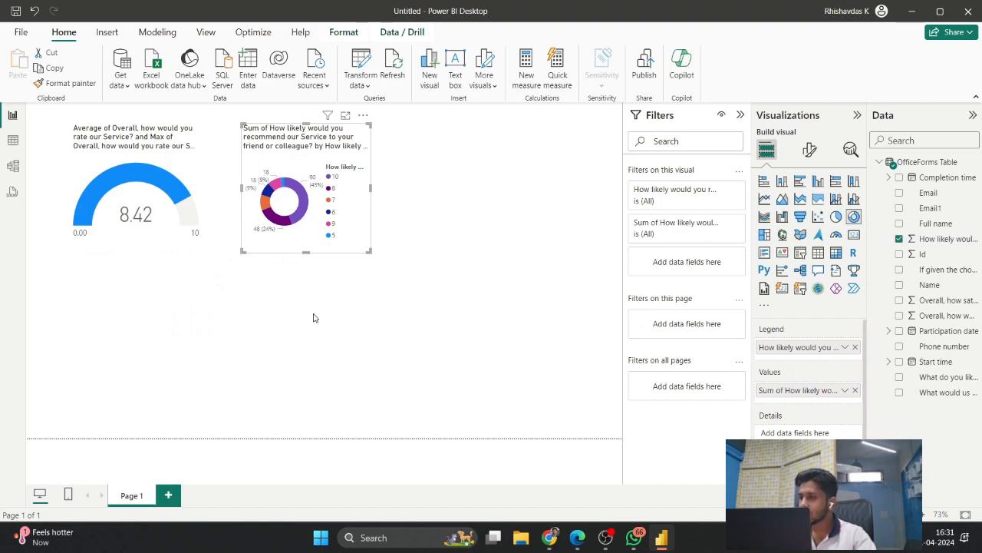
- Examine how the donut chart's 10 slice cross-filters the gauge, clear the selection and review both visuals
{"action": "left_click", "coordinate": [307, 206]}
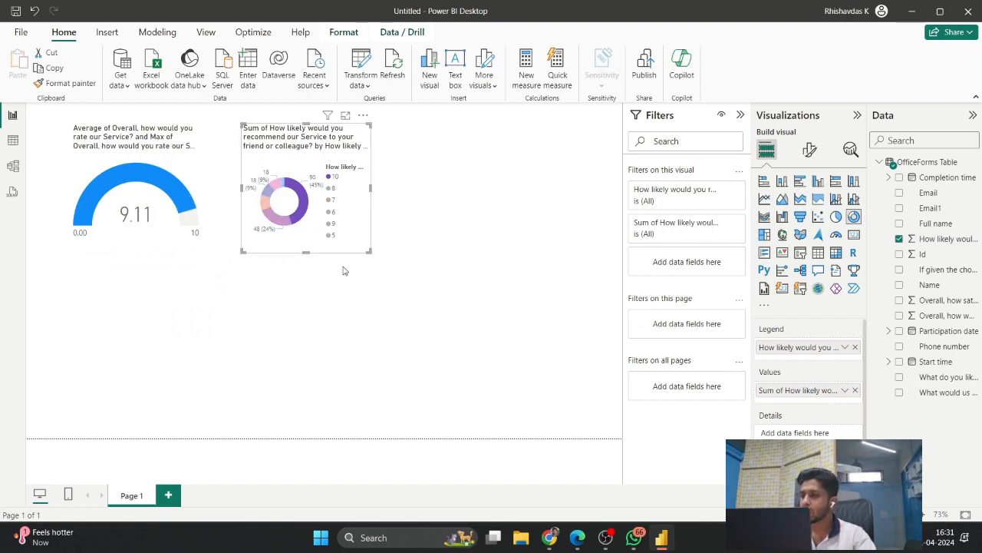
{"action": "left_click", "coordinate": [300, 208]}
{"action": "left_click", "coordinate": [427, 247]}
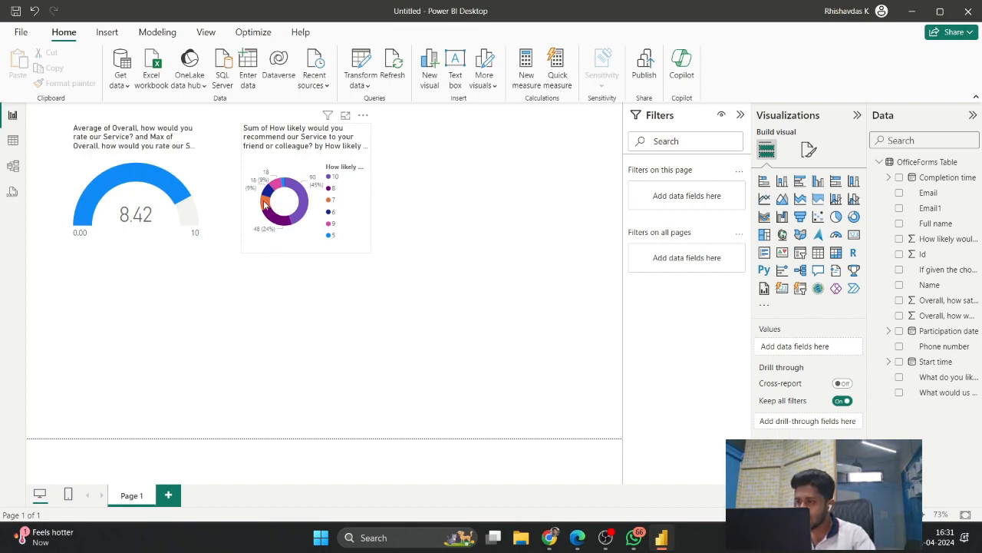
{"action": "mouse_move", "coordinate": [265, 203]}
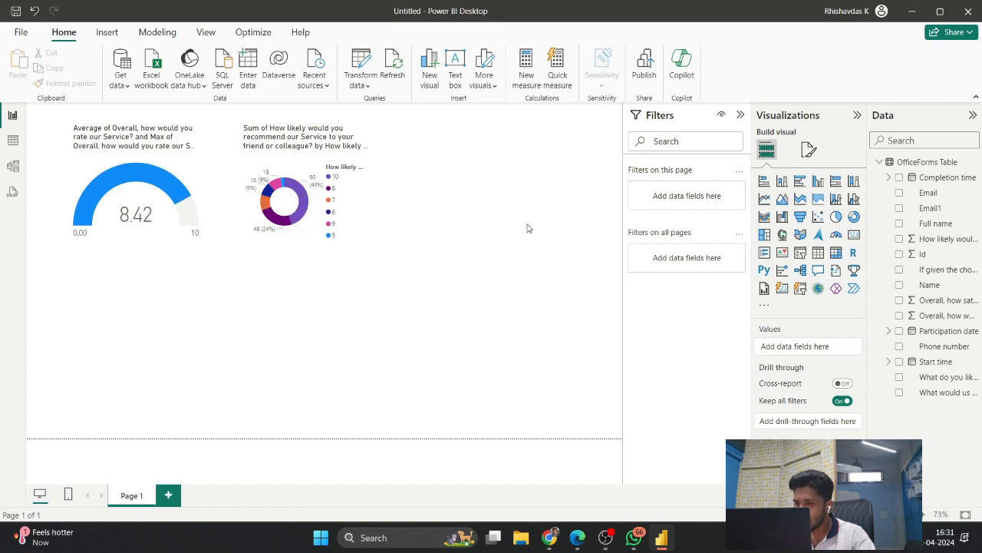
{"action": "left_click", "coordinate": [345, 227]}
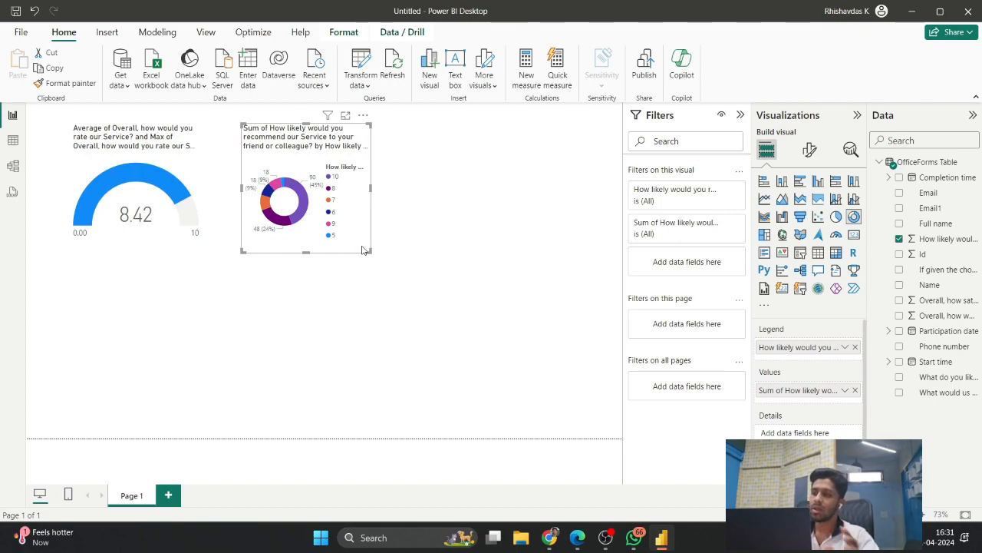
{"action": "left_click", "coordinate": [195, 305]}
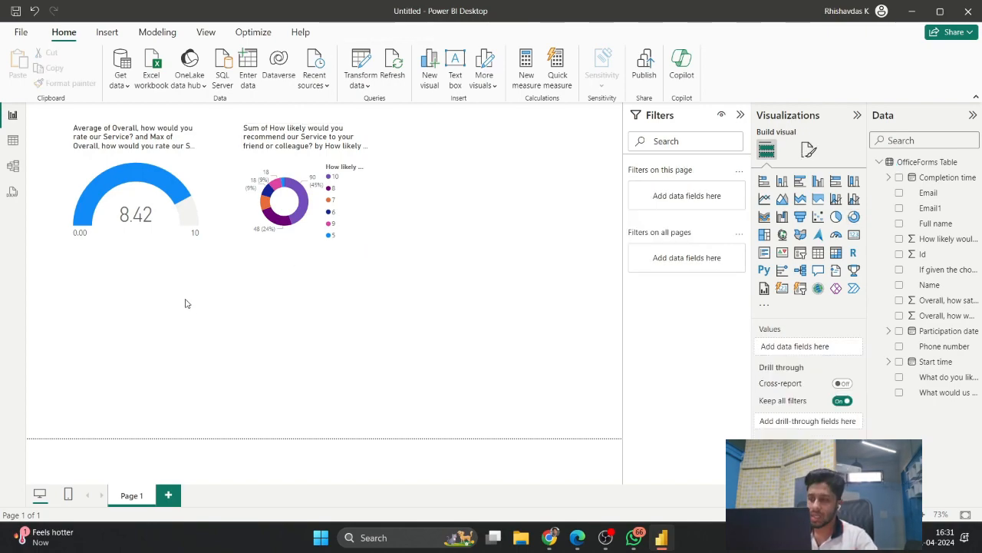
{"action": "left_click", "coordinate": [198, 169]}
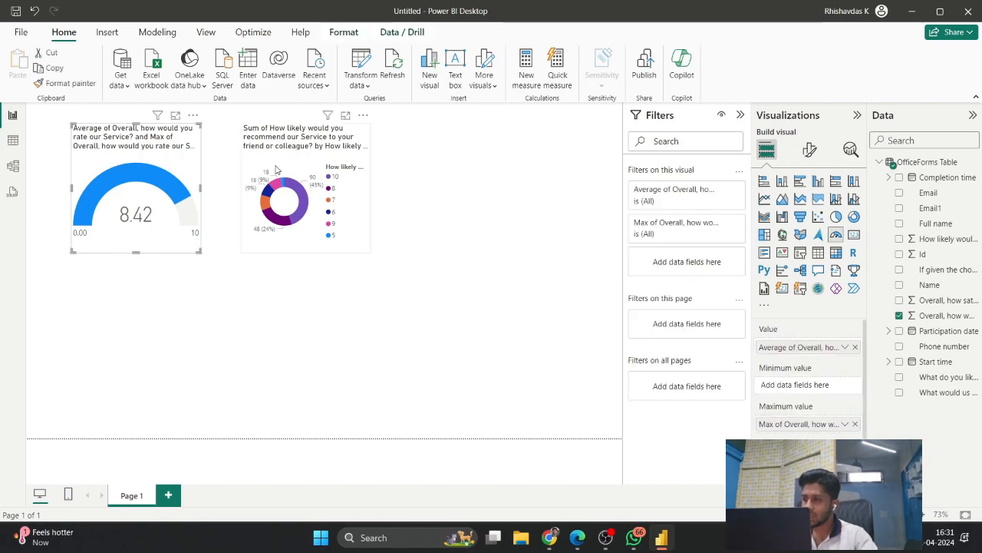
{"action": "left_click", "coordinate": [279, 168]}
{"action": "left_click", "coordinate": [527, 302]}
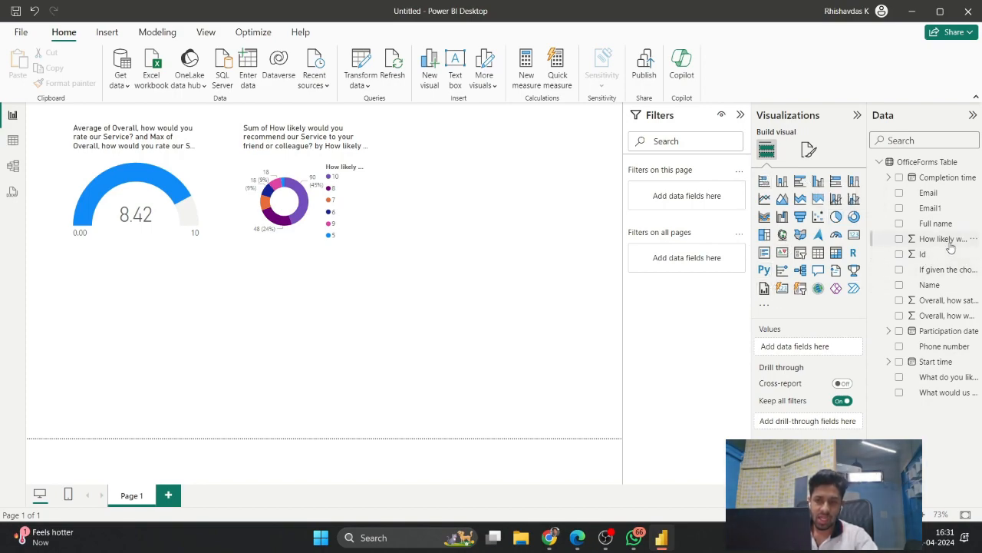
- Insert a stacked column chart and place it below the donut chart, discarding the visual added by mistake
{"action": "left_click", "coordinate": [818, 235]}
{"action": "key", "text": "Delete"}
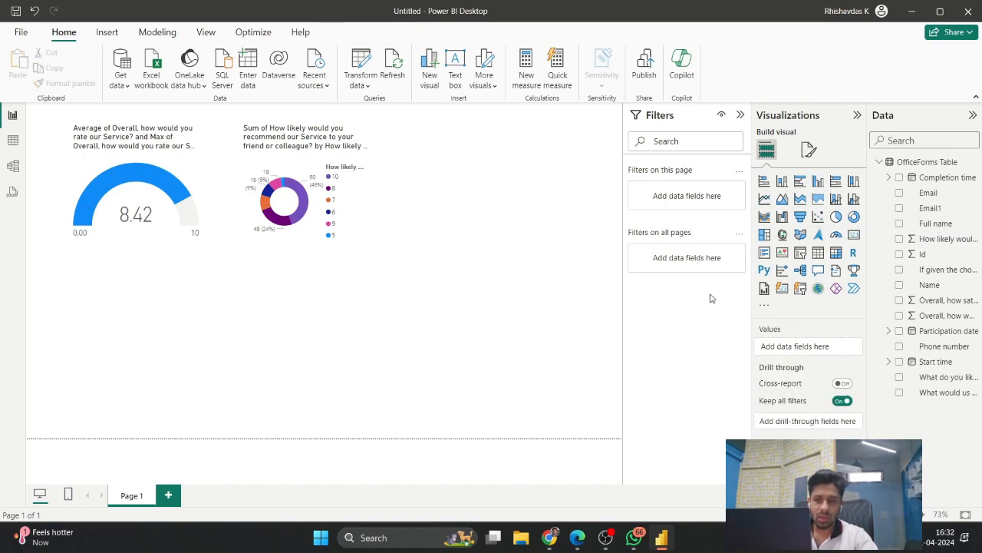
{"action": "left_click", "coordinate": [787, 185]}
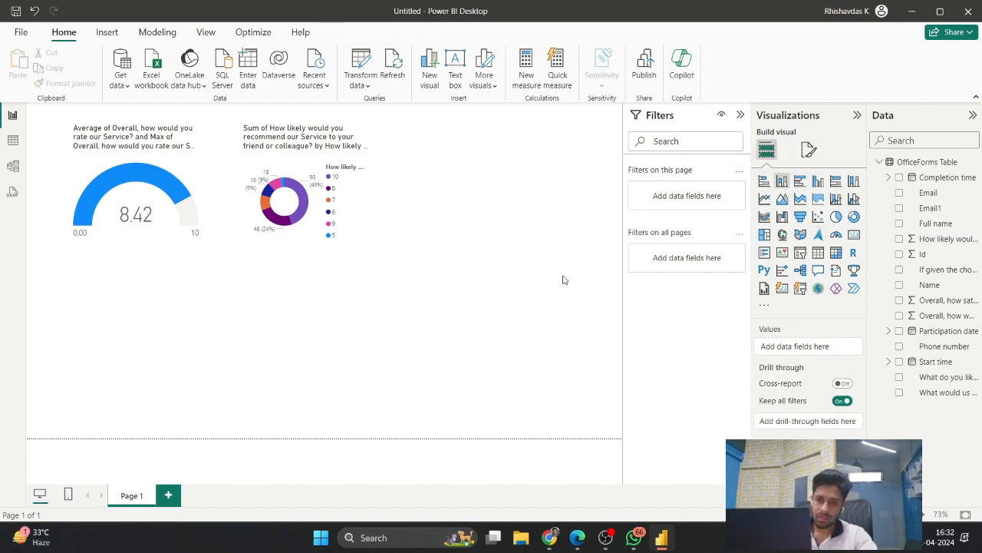
{"action": "left_click_drag", "start_coordinate": [138, 323], "coordinate": [291, 334]}
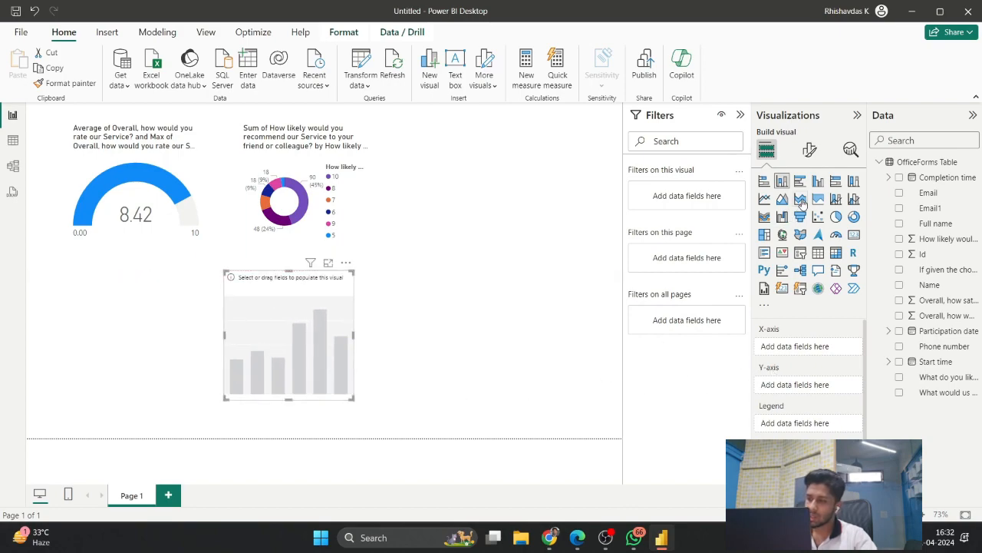
{"action": "scroll", "coordinate": [812, 384], "scroll_direction": "down", "scroll_amount": 1}
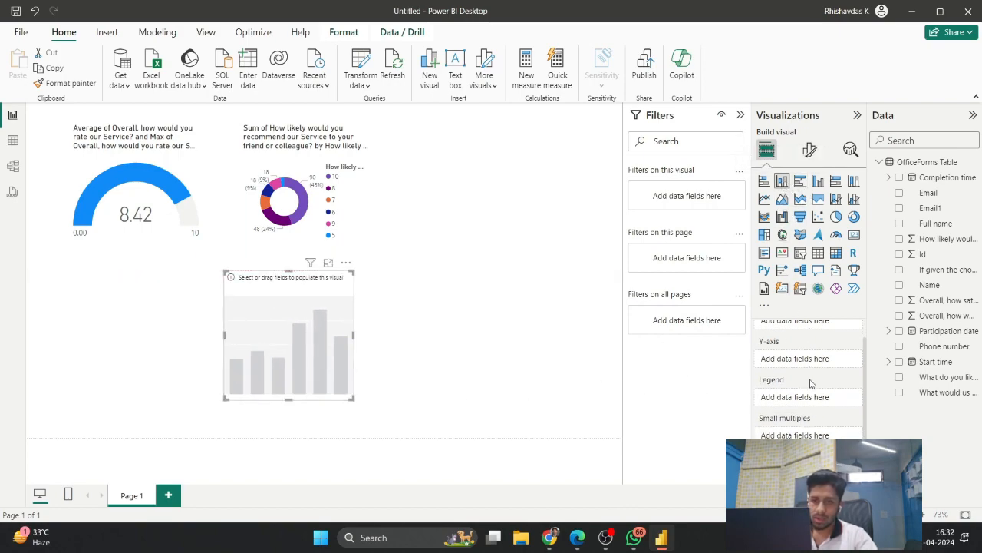
{"action": "scroll", "coordinate": [812, 356], "scroll_direction": "up", "scroll_amount": 1}
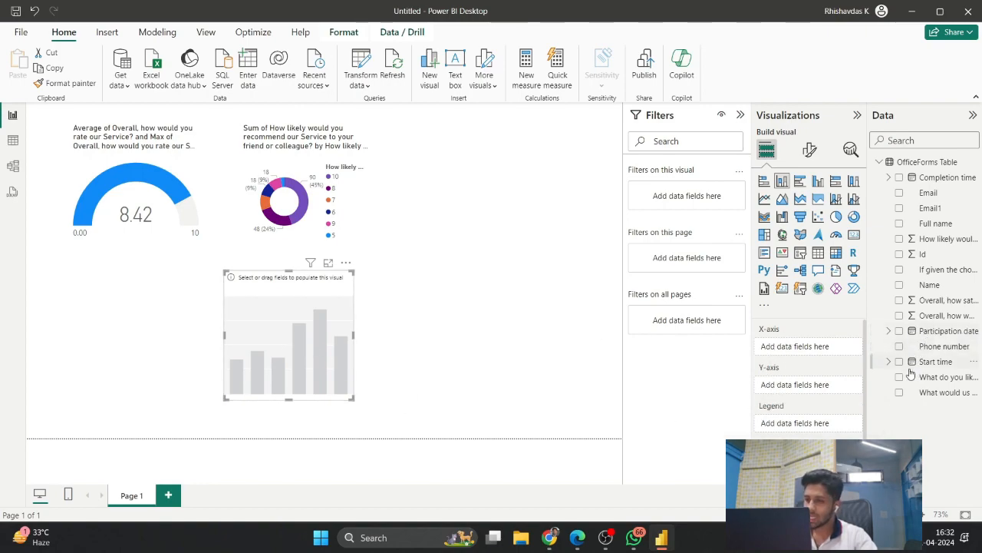
- Set the column chart's legend to "If given the choice again today, would you still buy our Service?" and its Y-axis to Email1
{"action": "left_click_drag", "start_coordinate": [936, 275], "coordinate": [813, 422]}
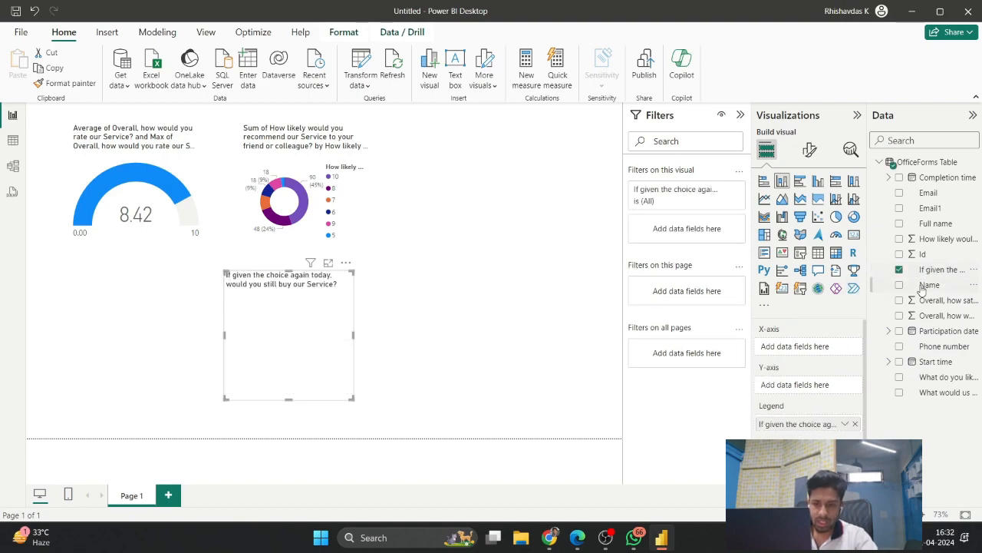
{"action": "left_click_drag", "start_coordinate": [930, 208], "coordinate": [853, 348]}
{"action": "left_click", "coordinate": [854, 348]}
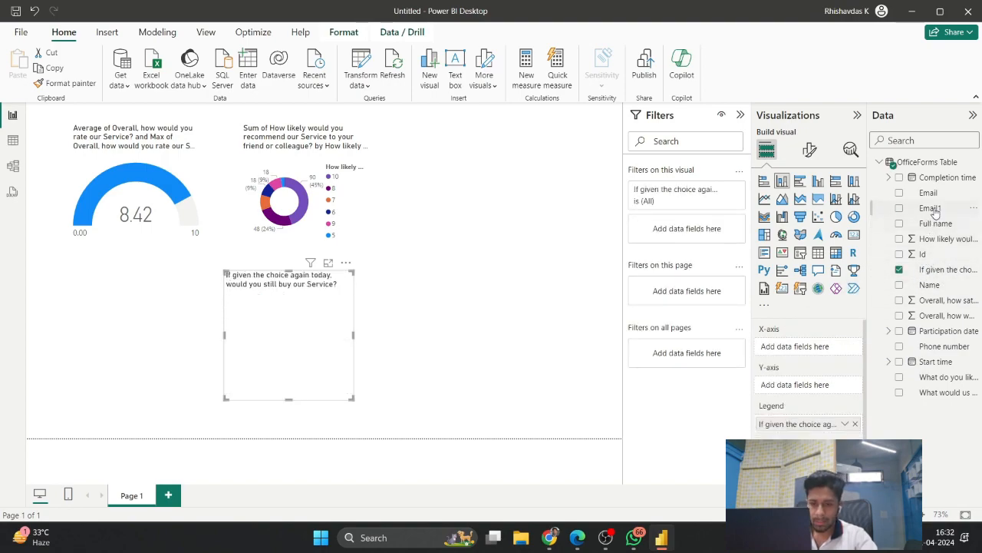
{"action": "left_click_drag", "start_coordinate": [929, 208], "coordinate": [818, 395]}
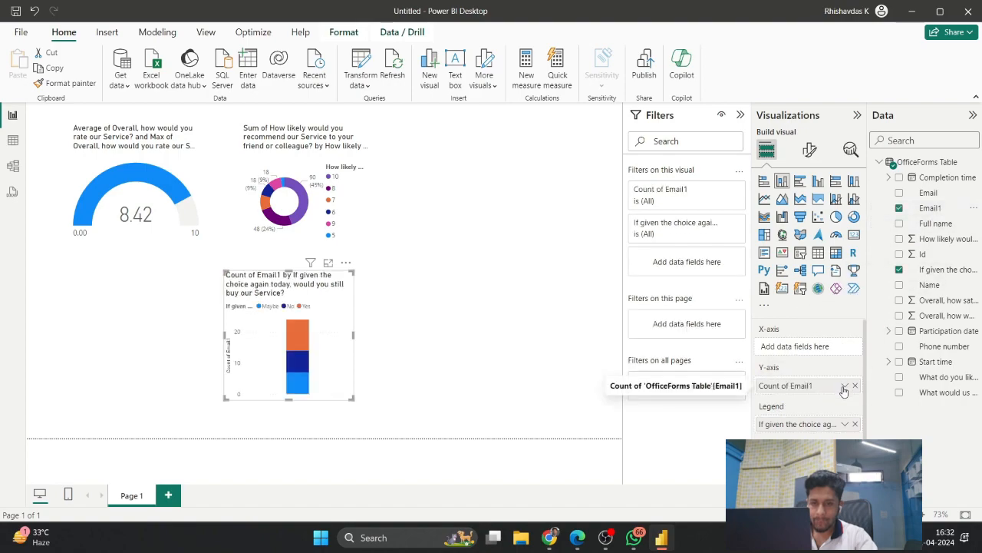
- Widen the Email1 count chart, convert it to a clustered column chart and reposition it below the gauge and donut
{"action": "left_click", "coordinate": [845, 386]}
{"action": "left_click", "coordinate": [874, 450]}
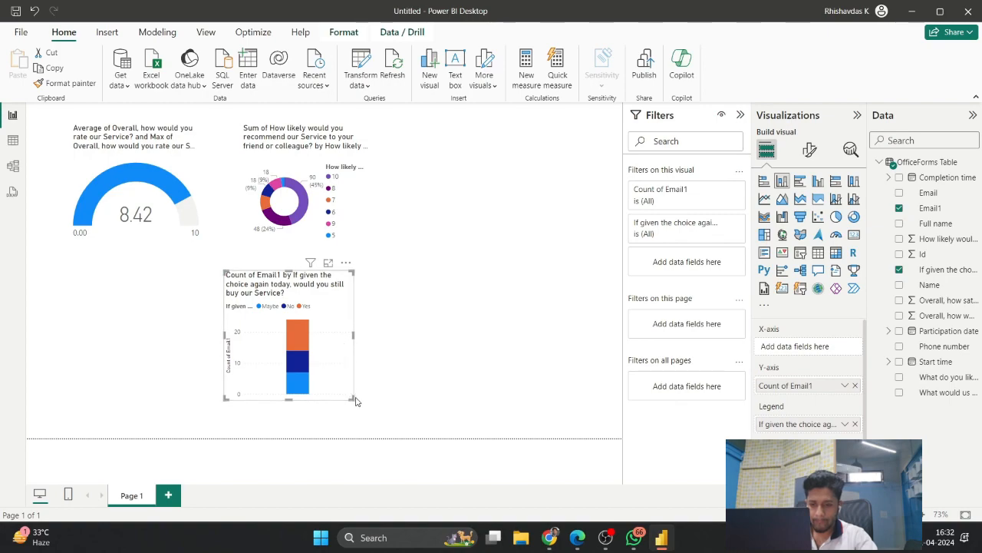
{"action": "left_click_drag", "start_coordinate": [353, 398], "coordinate": [534, 409]}
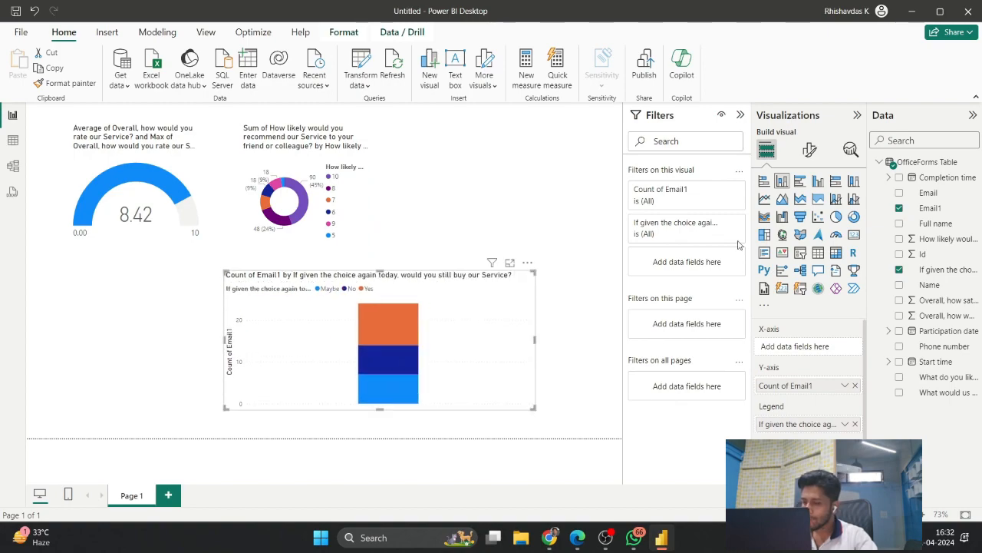
{"action": "left_click", "coordinate": [818, 180]}
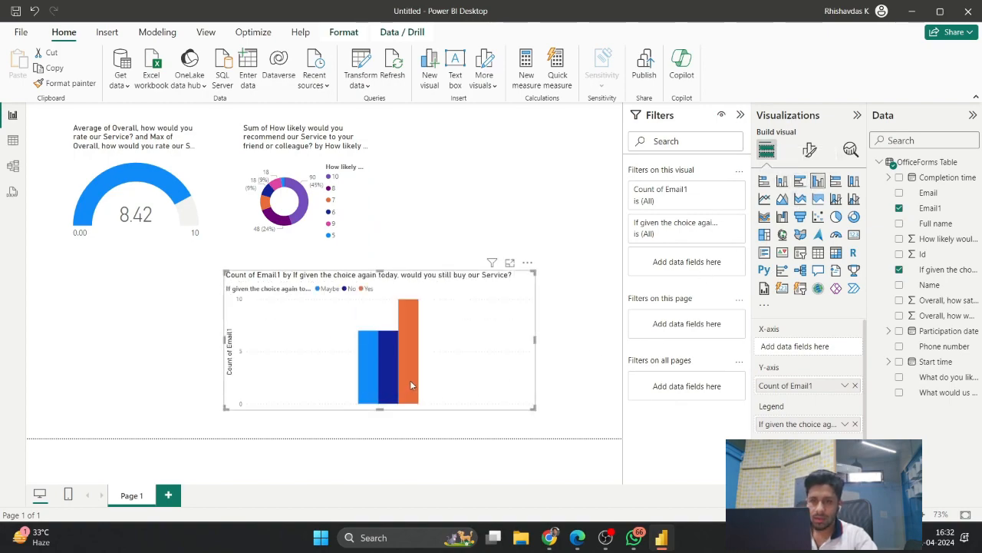
{"action": "left_click_drag", "start_coordinate": [410, 384], "coordinate": [401, 368]}
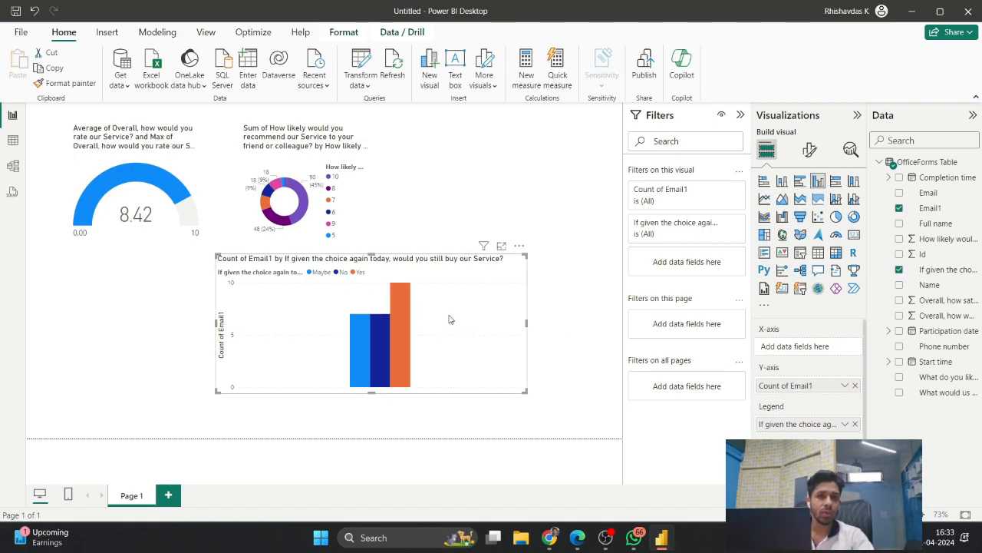
{"action": "left_click_drag", "start_coordinate": [451, 319], "coordinate": [446, 359]}
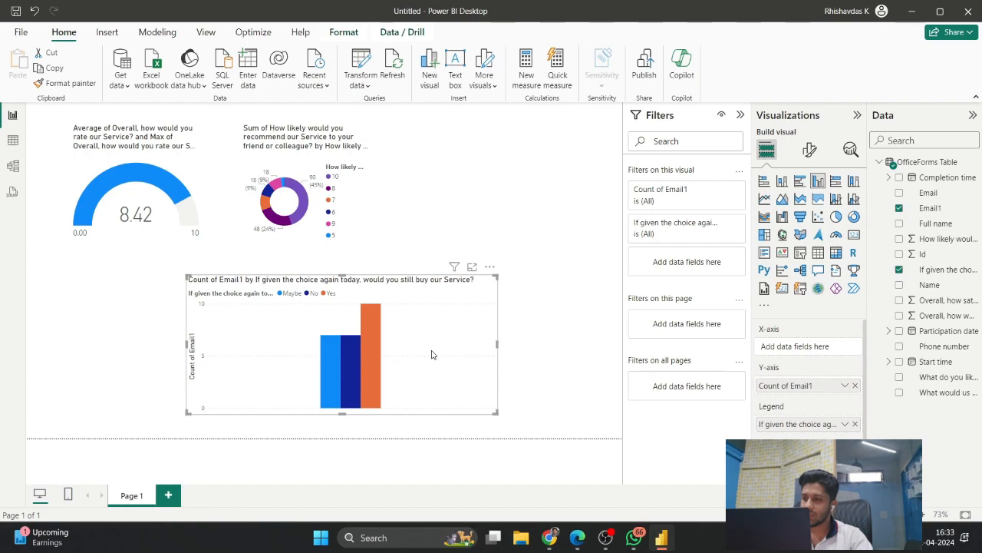
- Turn on data labels for the clustered column chart
{"action": "mouse_move", "coordinate": [372, 318]}
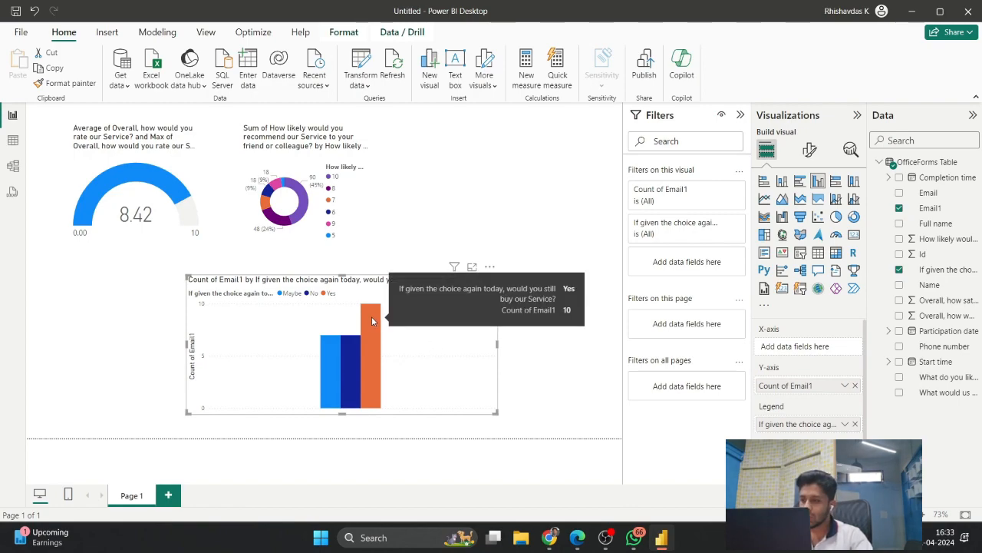
{"action": "left_click", "coordinate": [810, 150]}
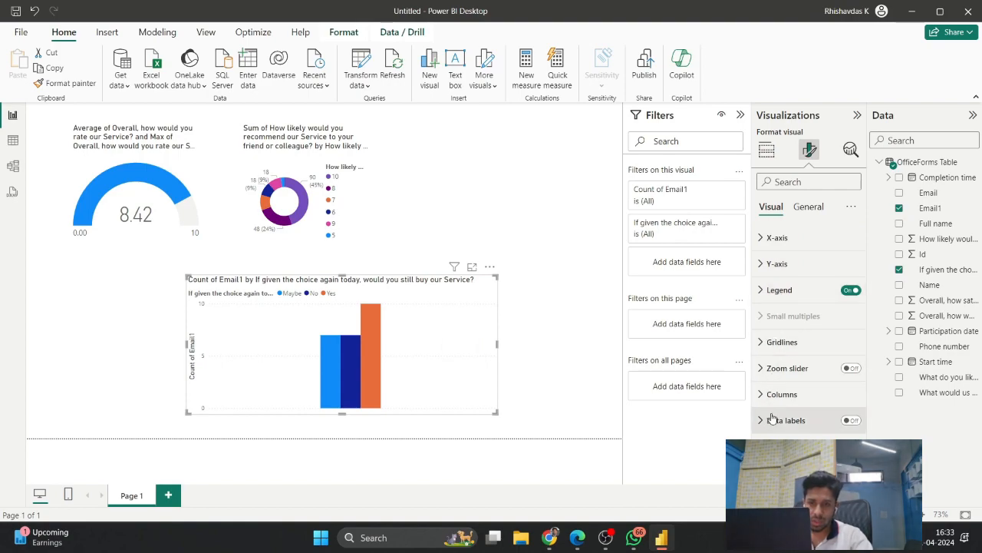
{"action": "left_click", "coordinate": [766, 149]}
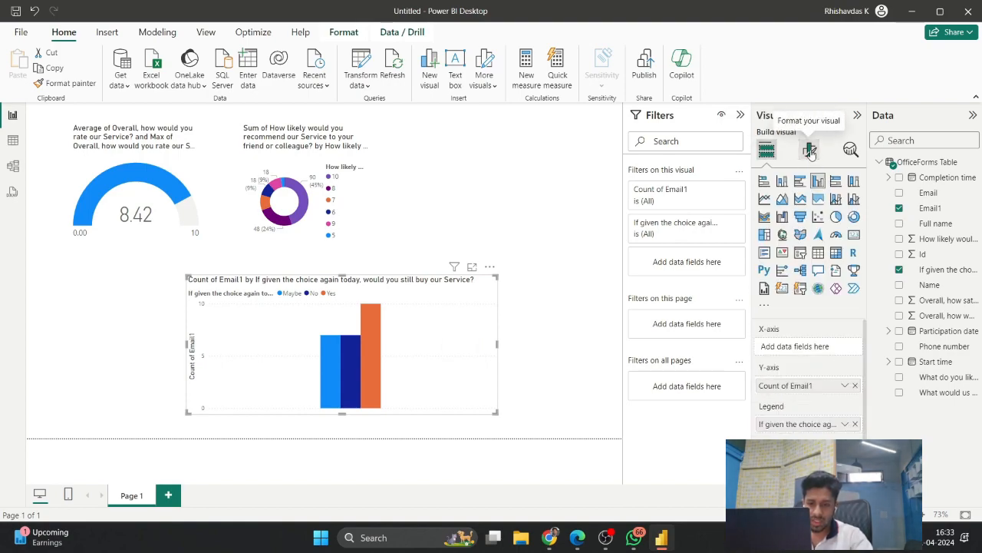
{"action": "left_click", "coordinate": [810, 149]}
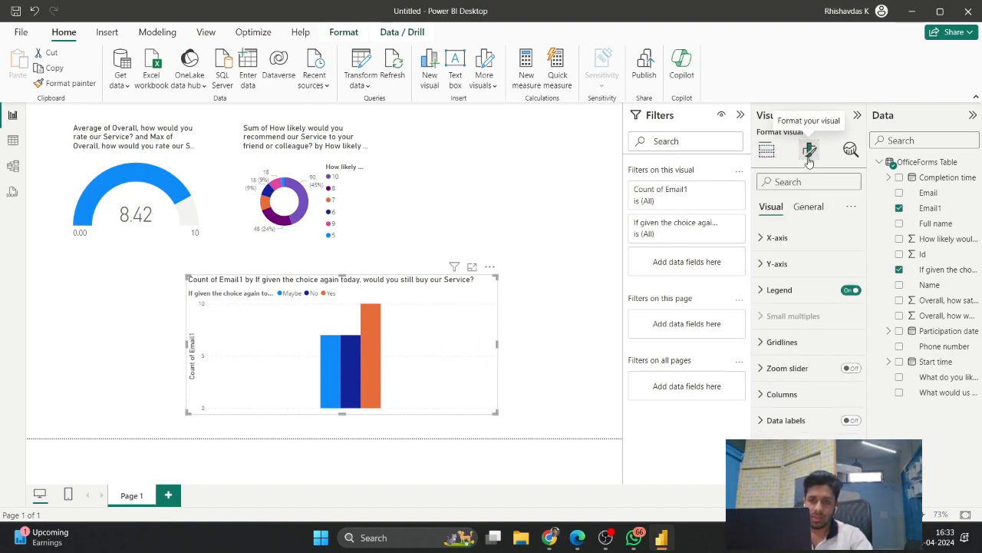
{"action": "left_click", "coordinate": [851, 420]}
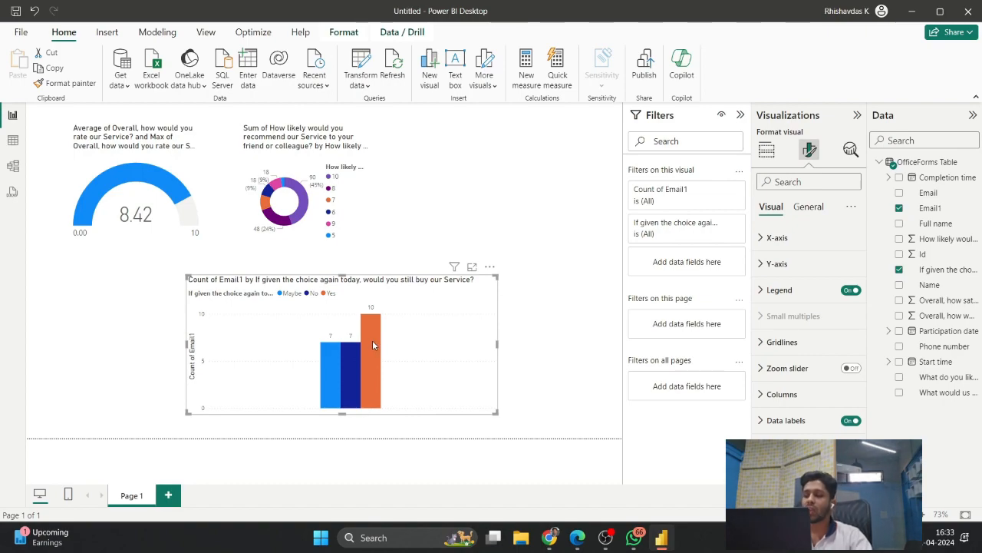
{"action": "mouse_move", "coordinate": [373, 346]}
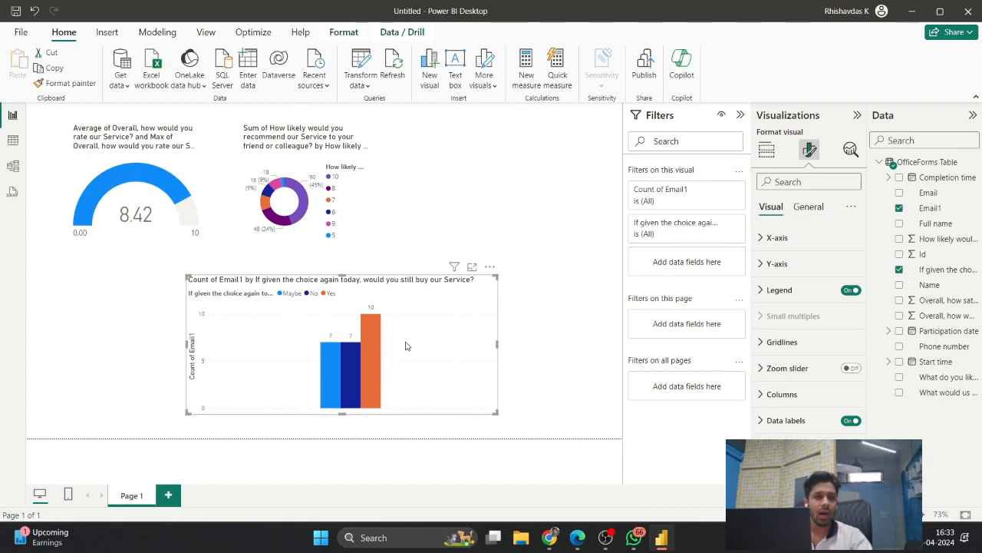
- Move the column chart beside the donut chart, narrow it to clear the donut's legend and adjust its top edge to line up the row
{"action": "left_click_drag", "start_coordinate": [408, 347], "coordinate": [534, 201]}
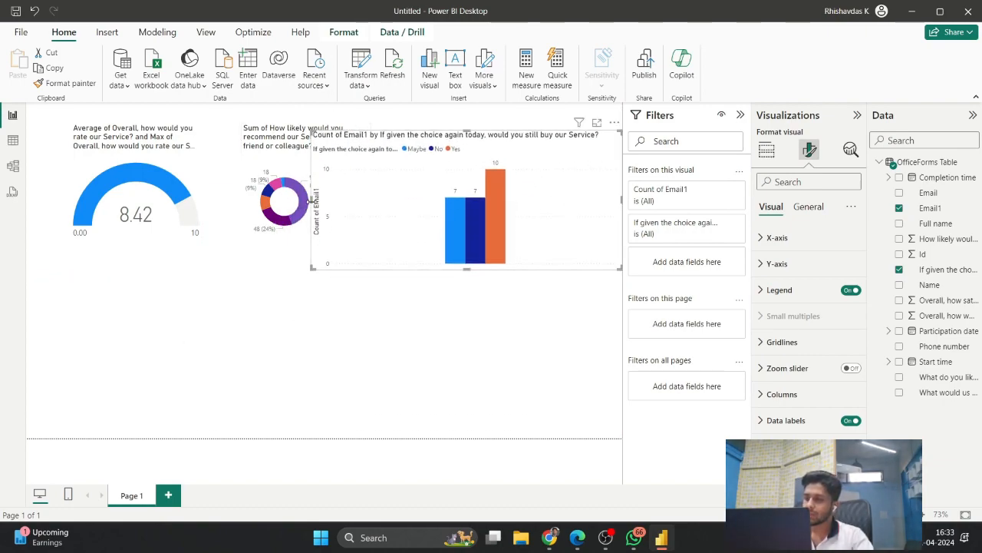
{"action": "left_click_drag", "start_coordinate": [312, 209], "coordinate": [389, 209]}
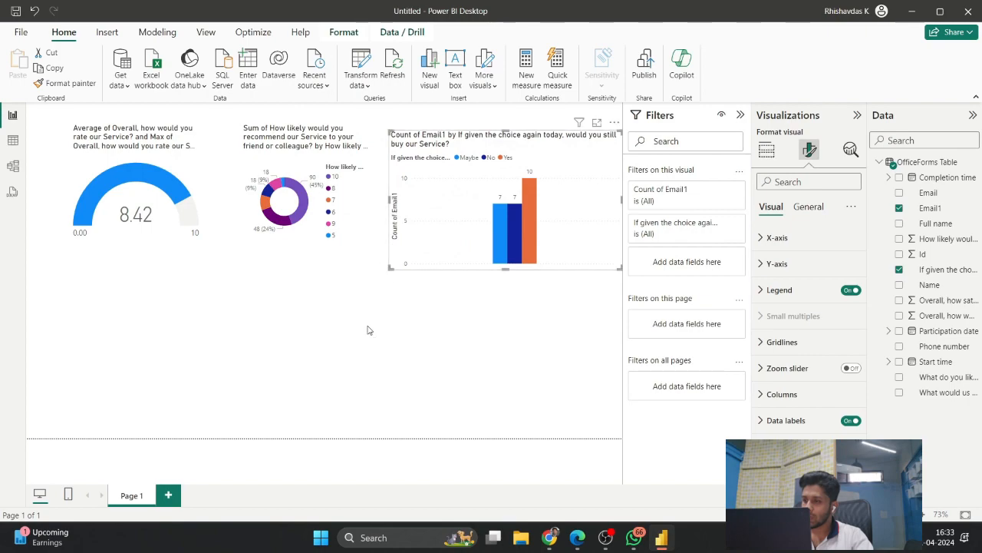
{"action": "left_click", "coordinate": [171, 234]}
{"action": "left_click", "coordinate": [320, 251]}
{"action": "left_click", "coordinate": [449, 257]}
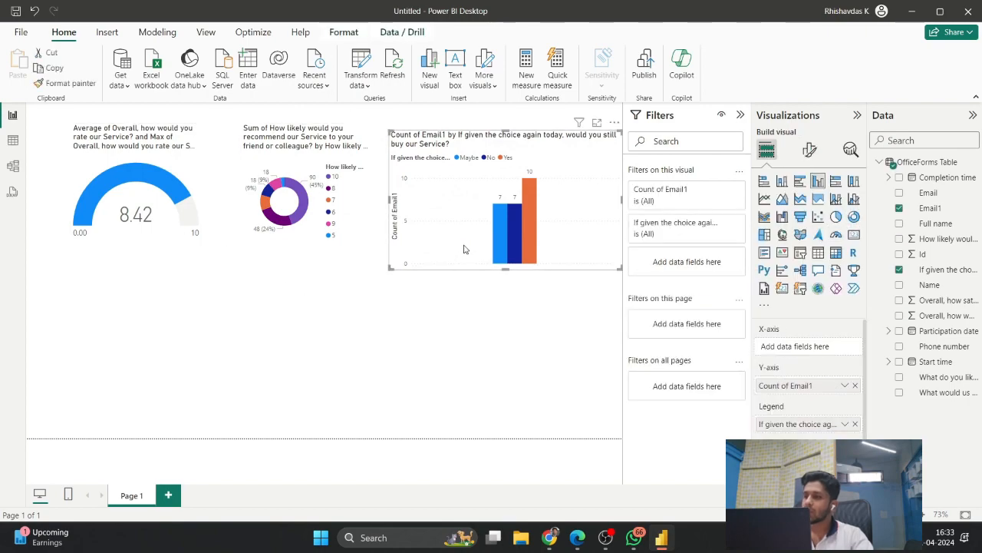
{"action": "left_click_drag", "start_coordinate": [467, 233], "coordinate": [467, 224]}
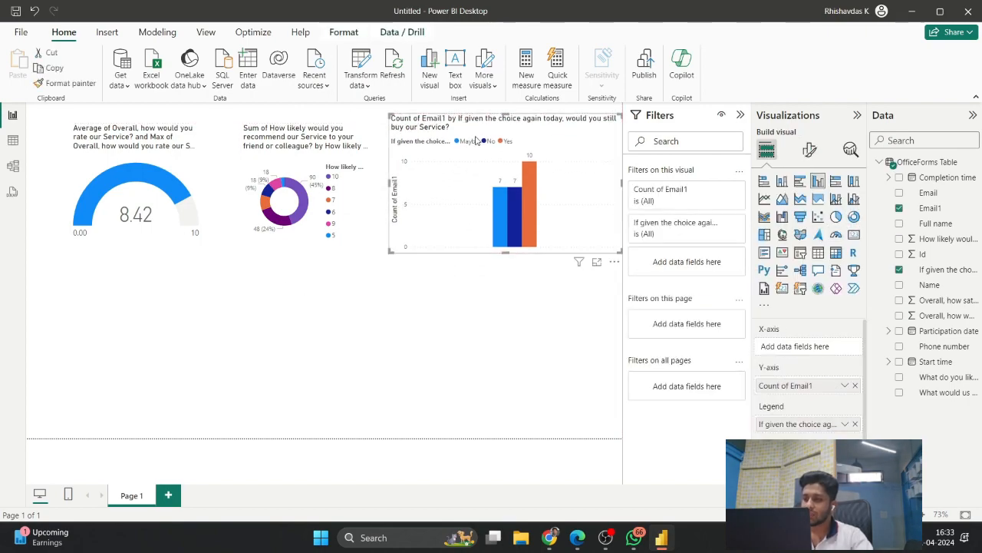
{"action": "left_click", "coordinate": [506, 111]}
{"action": "left_click", "coordinate": [506, 118]}
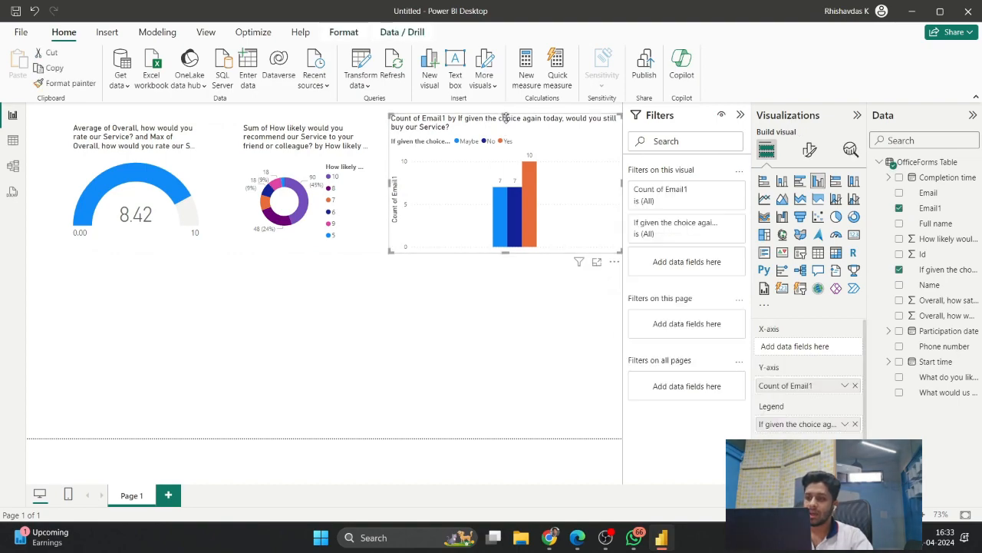
{"action": "left_click_drag", "start_coordinate": [507, 116], "coordinate": [507, 126]}
{"action": "left_click", "coordinate": [377, 372]}
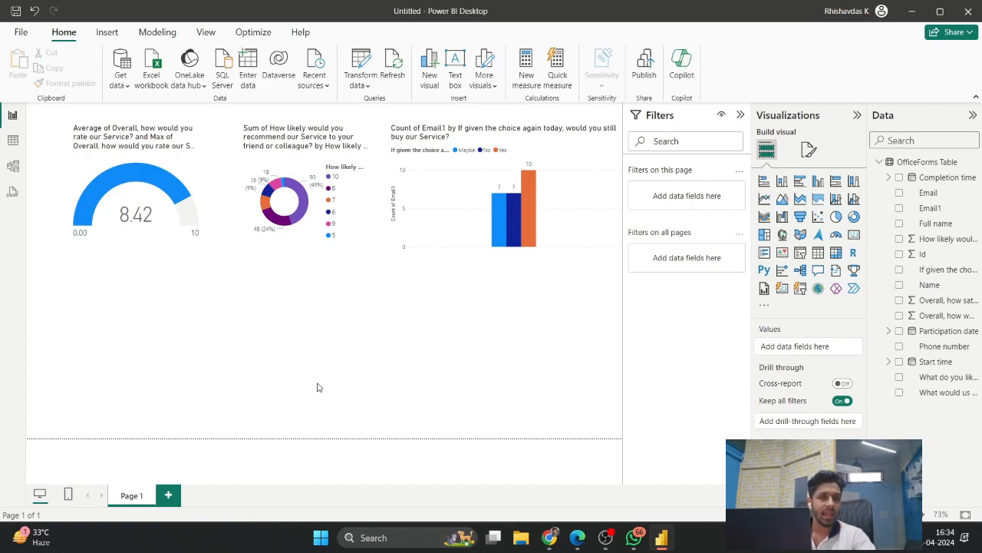
- Open the recent report "Customer review dahsboard.pbix"
{"action": "left_click", "coordinate": [21, 31]}
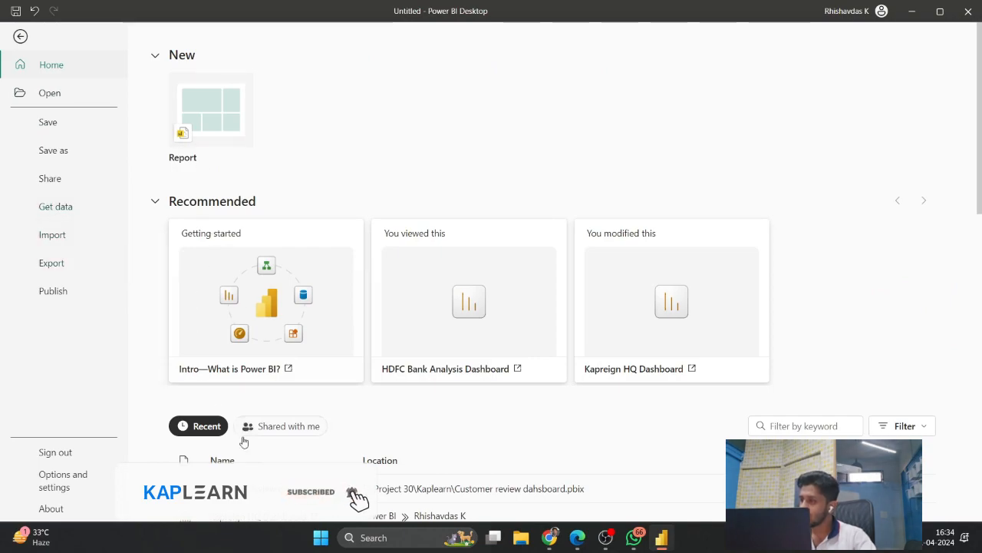
{"action": "scroll", "coordinate": [245, 439], "scroll_direction": "down", "scroll_amount": 2}
{"action": "left_click", "coordinate": [279, 342]}
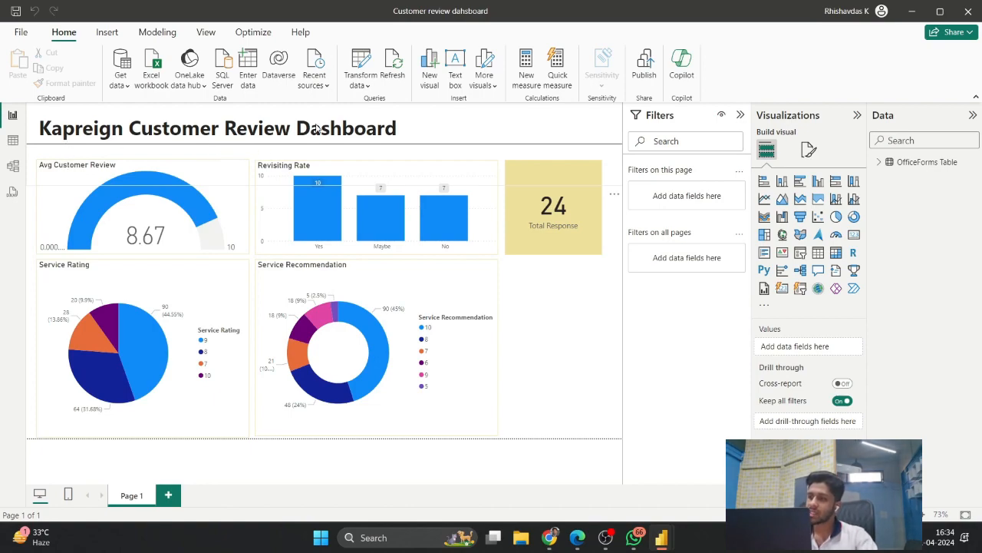
- Examine how the Service Recommendation donut's 10 slice cross-filters the other dashboard visuals, check the gauge's tooltip and clear the selection
{"action": "left_click", "coordinate": [578, 231]}
{"action": "left_click", "coordinate": [571, 297]}
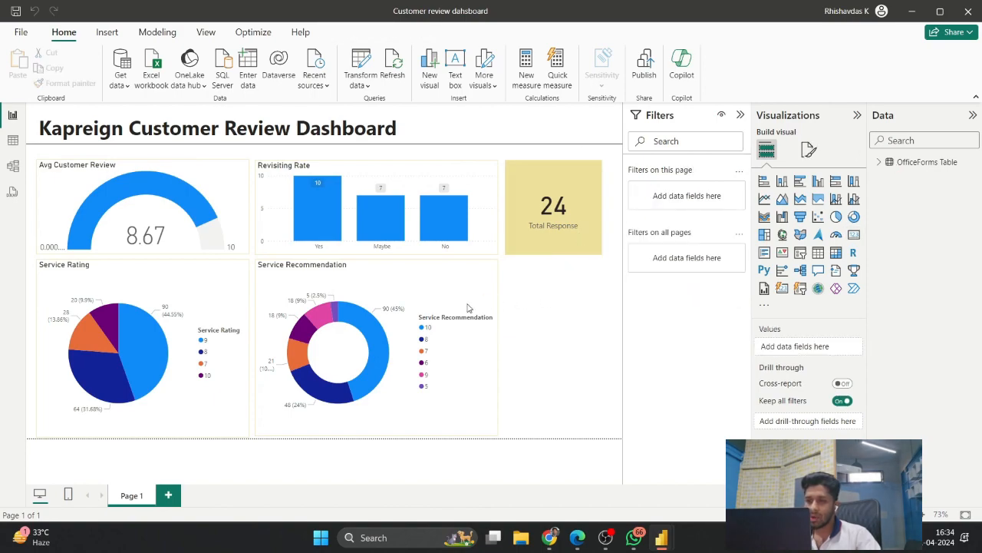
{"action": "left_click", "coordinate": [388, 347]}
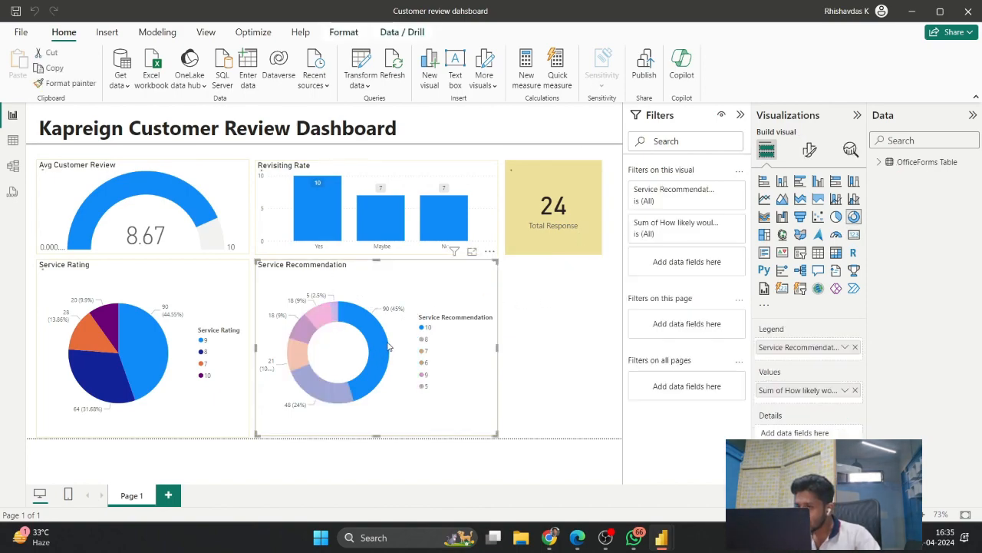
{"action": "left_click", "coordinate": [545, 354]}
{"action": "left_click", "coordinate": [431, 358]}
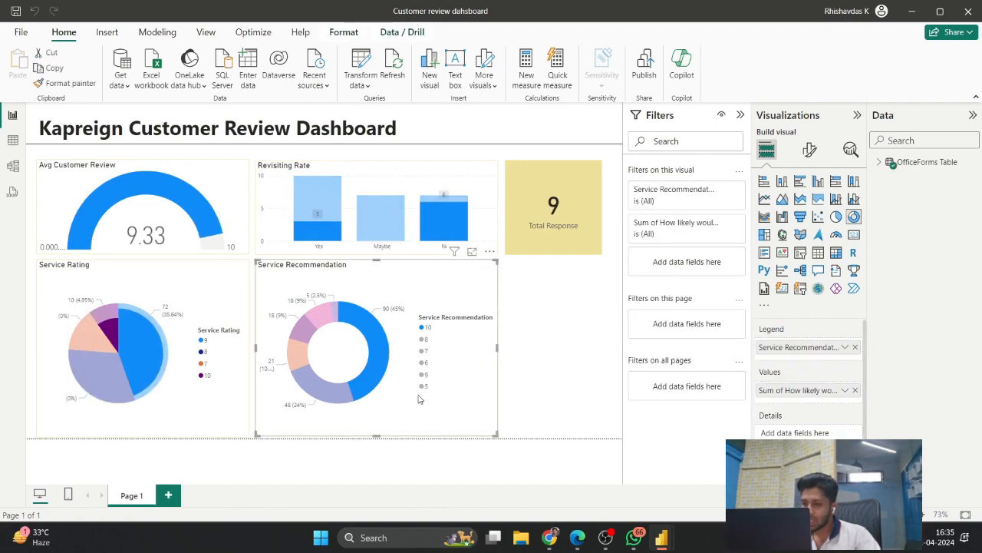
{"action": "left_click", "coordinate": [378, 367]}
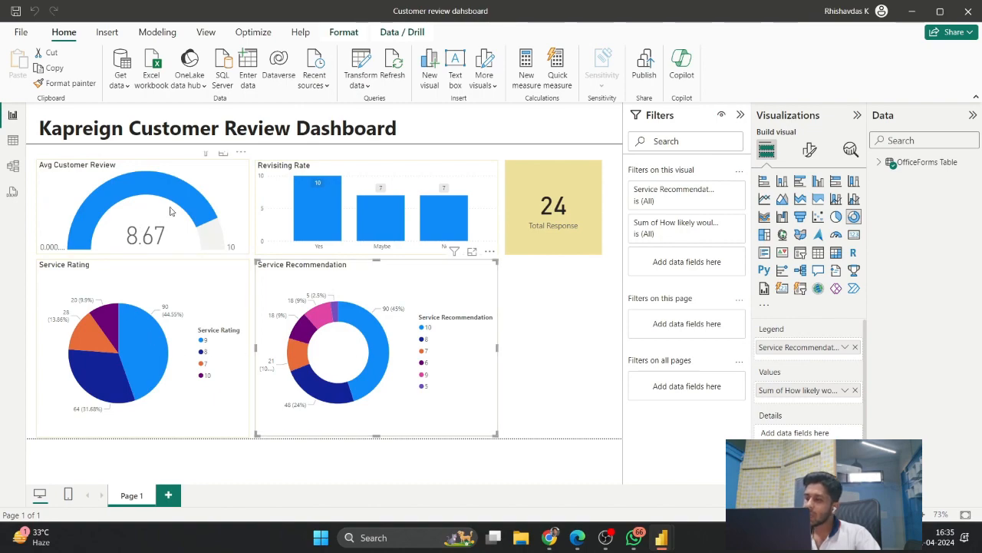
{"action": "left_click", "coordinate": [544, 316]}
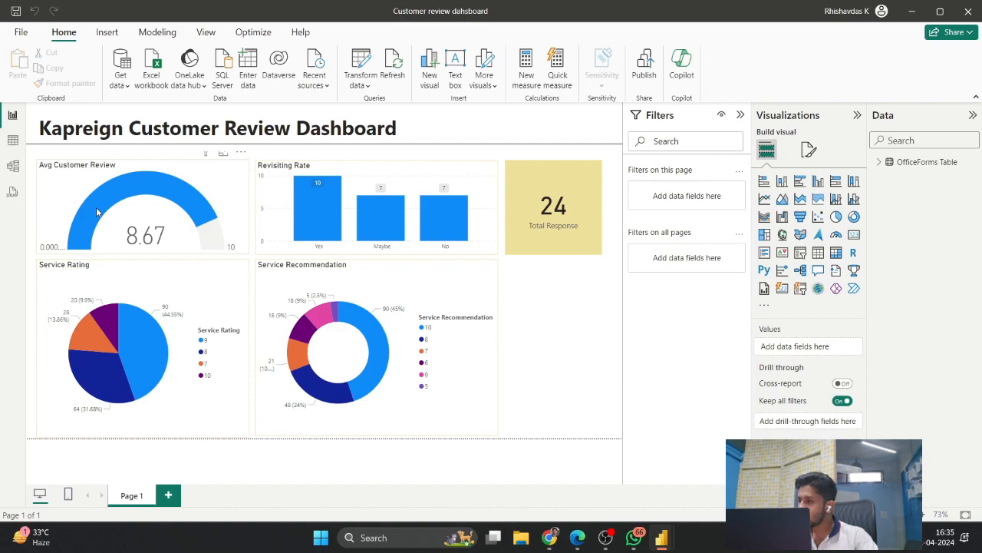
{"action": "mouse_move", "coordinate": [242, 218]}
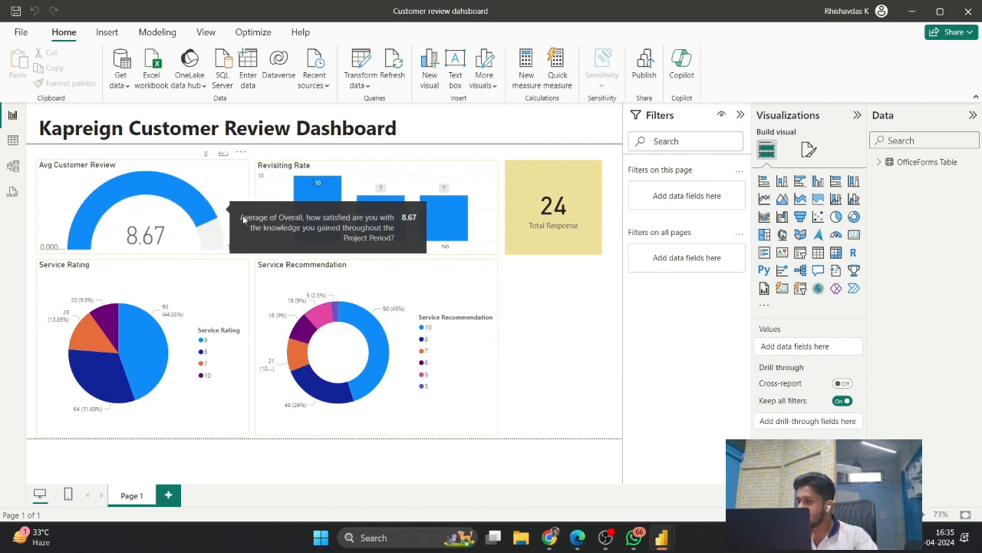
{"action": "left_click", "coordinate": [383, 361]}
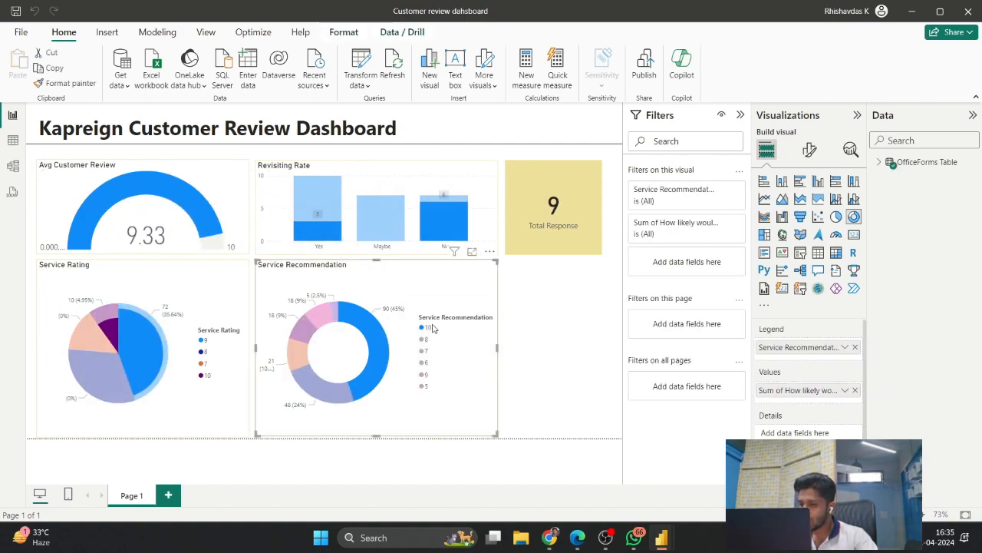
{"action": "mouse_move", "coordinate": [380, 339]}
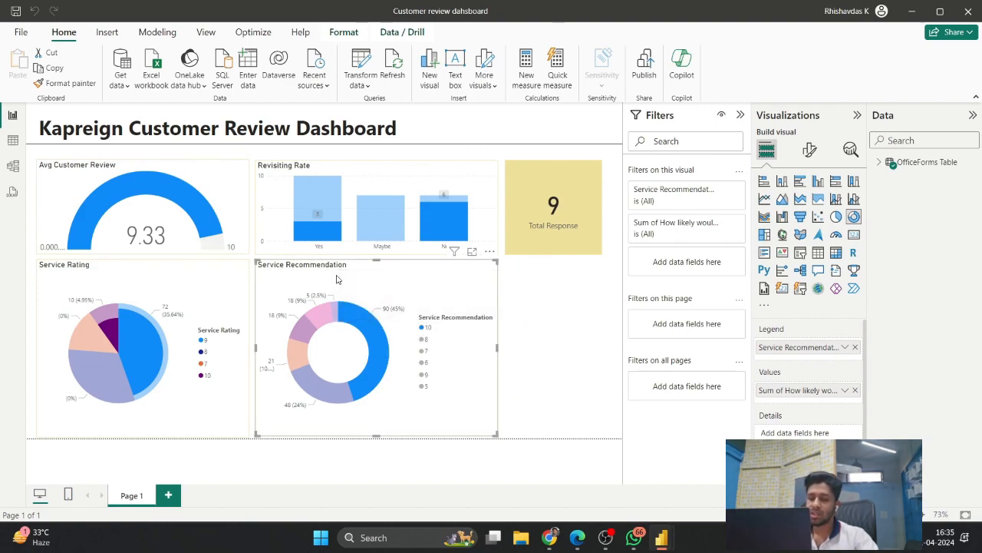
{"action": "left_click", "coordinate": [371, 347]}
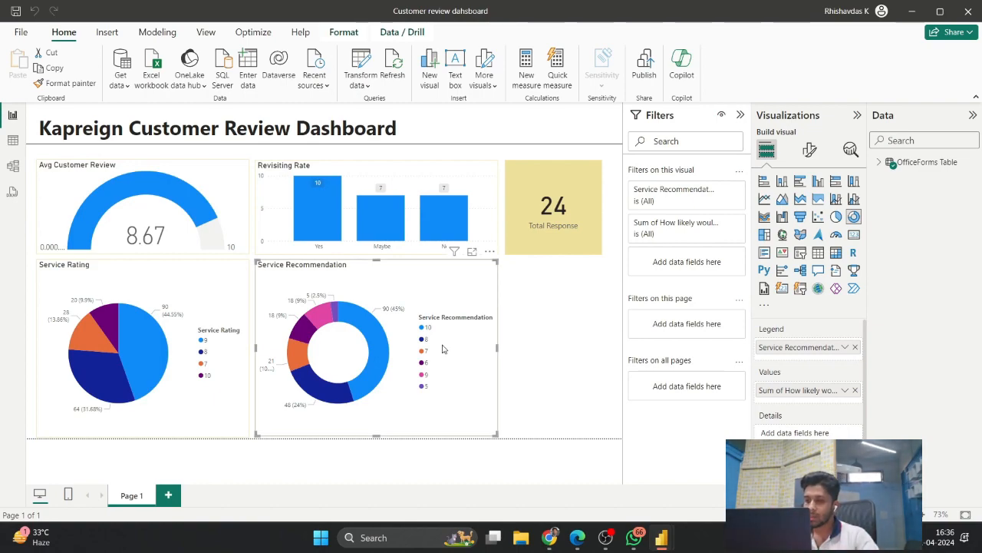
{"action": "left_click", "coordinate": [544, 342]}
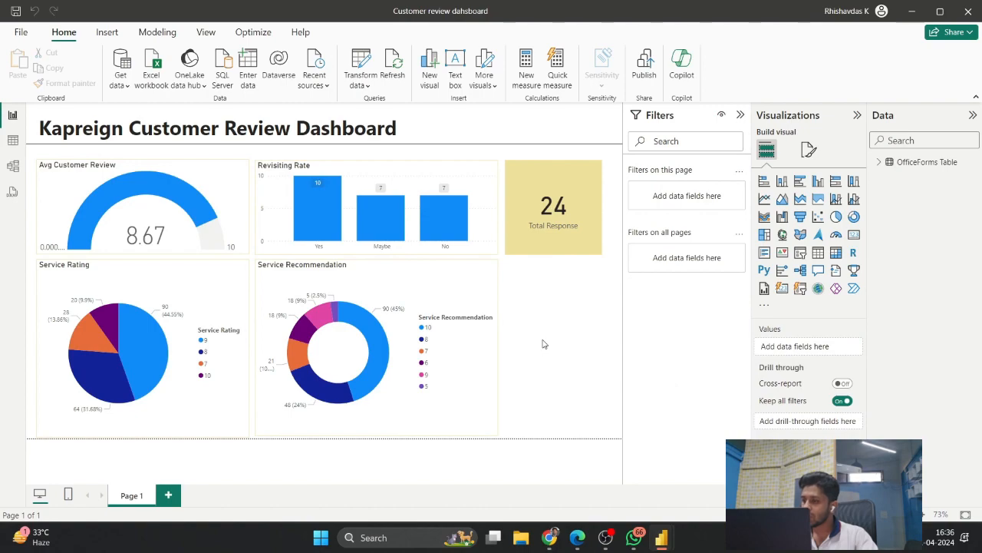